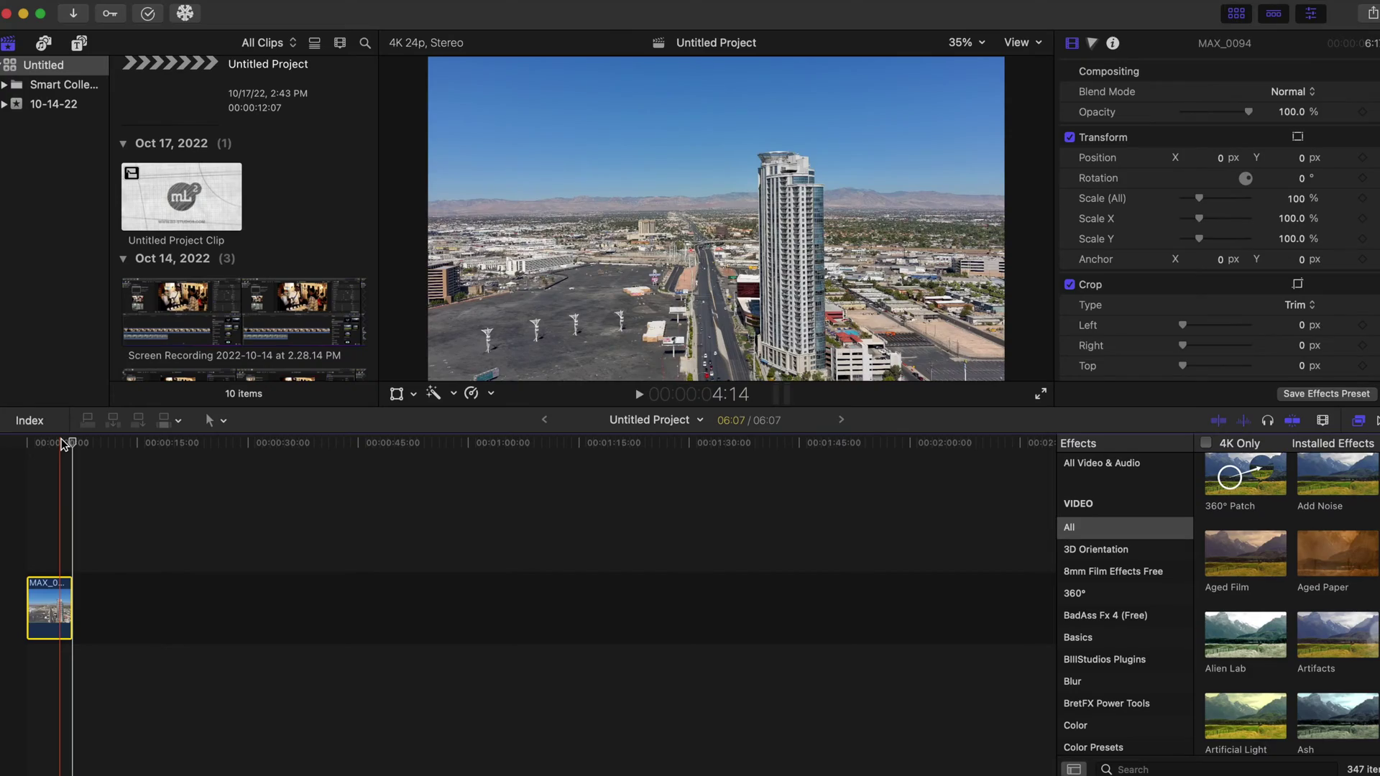
# Preview the drone clip from its start, then return the playhead to the beginning
pyautogui.click(26, 444)
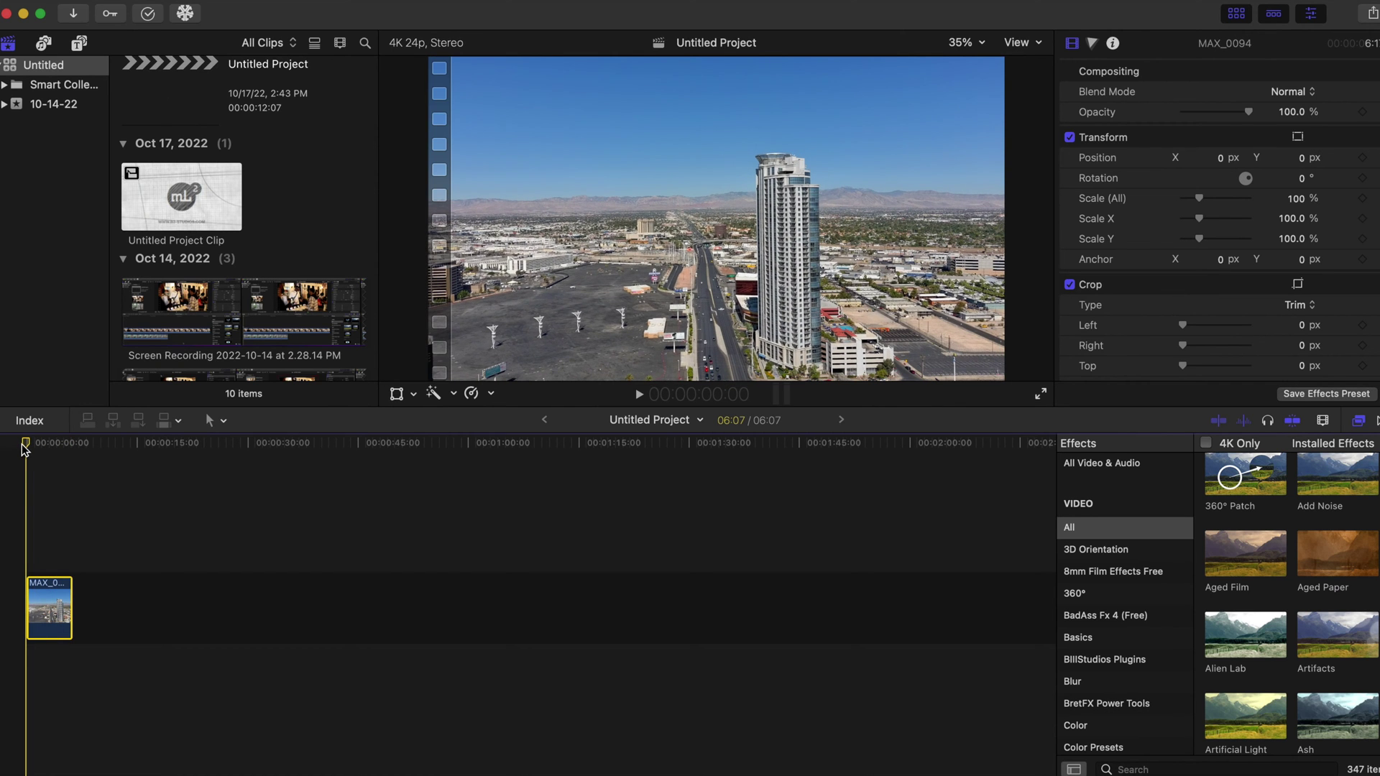
pyautogui.press('space')
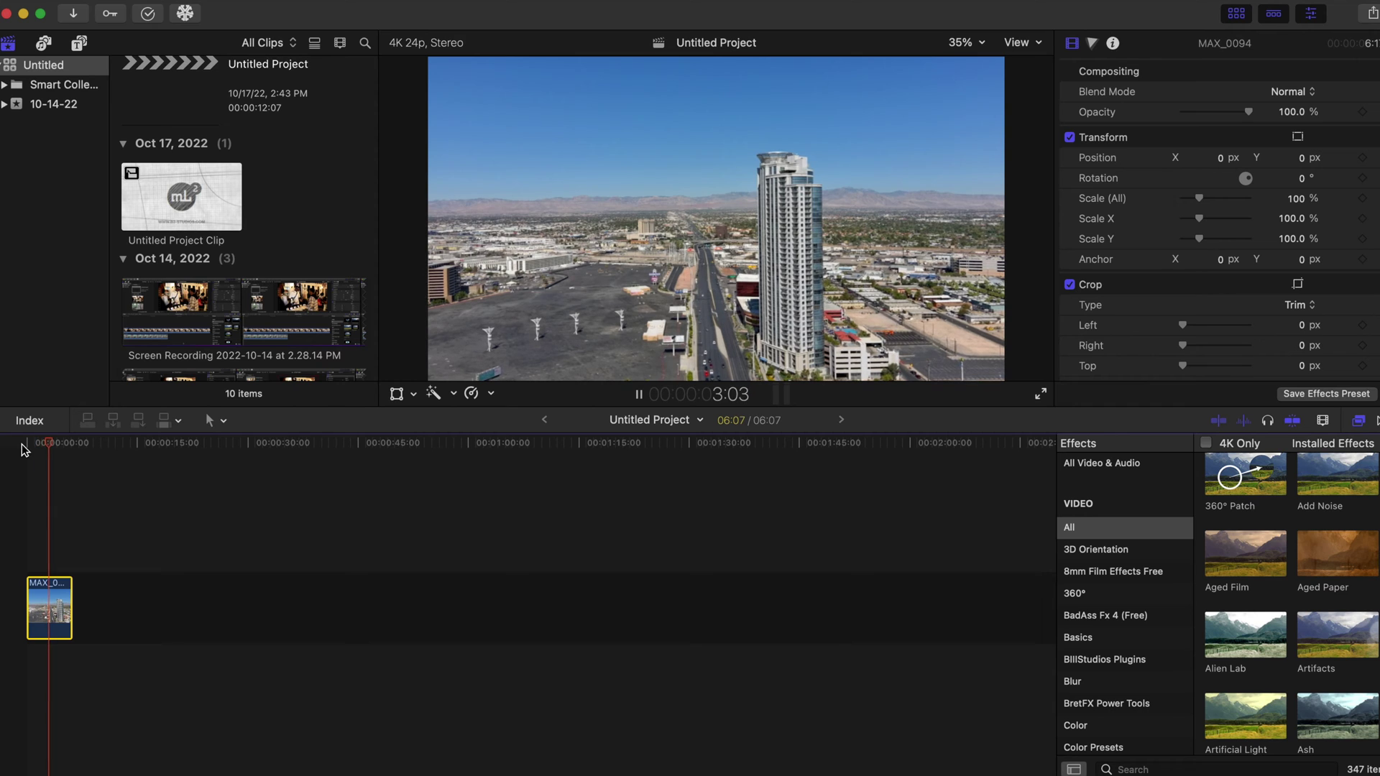
pyautogui.click(32, 457)
pyautogui.click(18, 452)
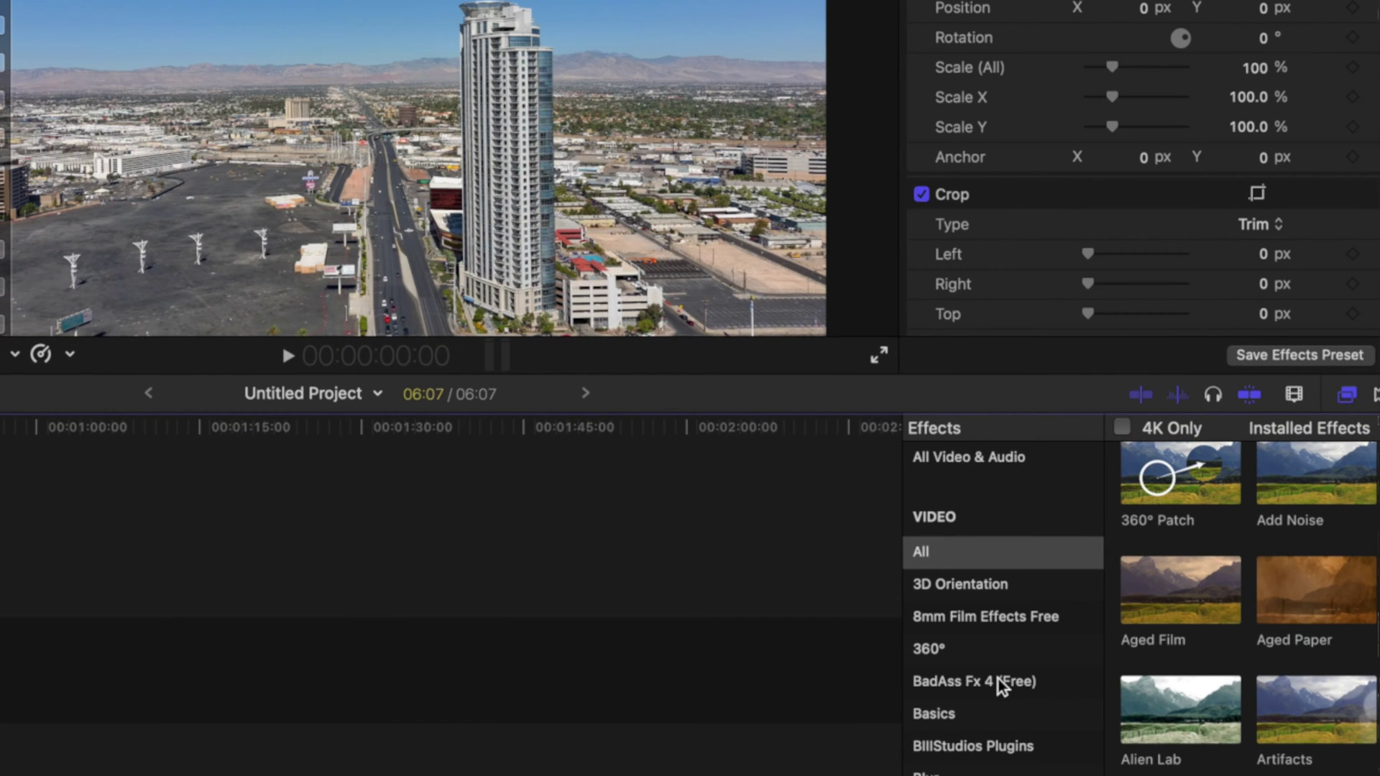
# Drag Fun House from the Distortion category onto the MAX_0094 drone clip
pyautogui.scroll(-5, 998, 679)
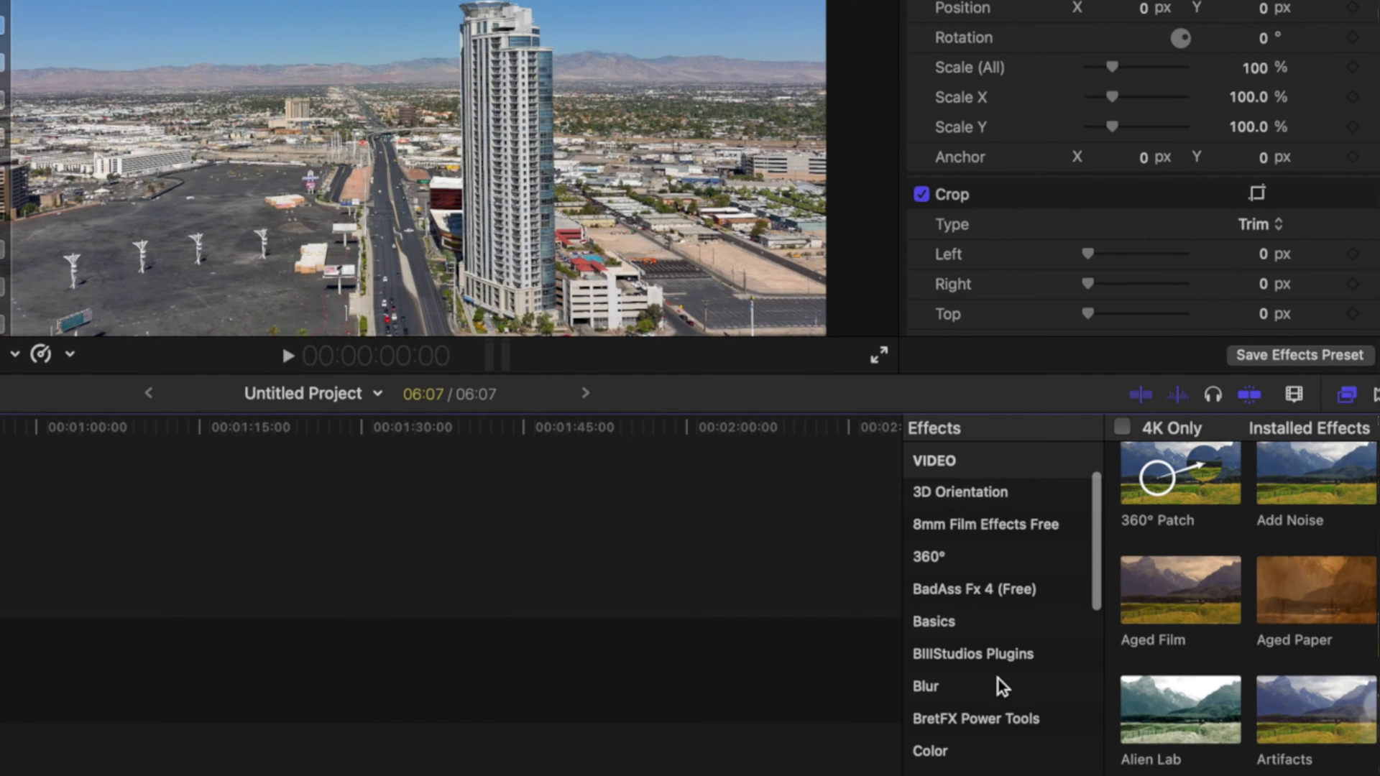
pyautogui.scroll(-1, 998, 679)
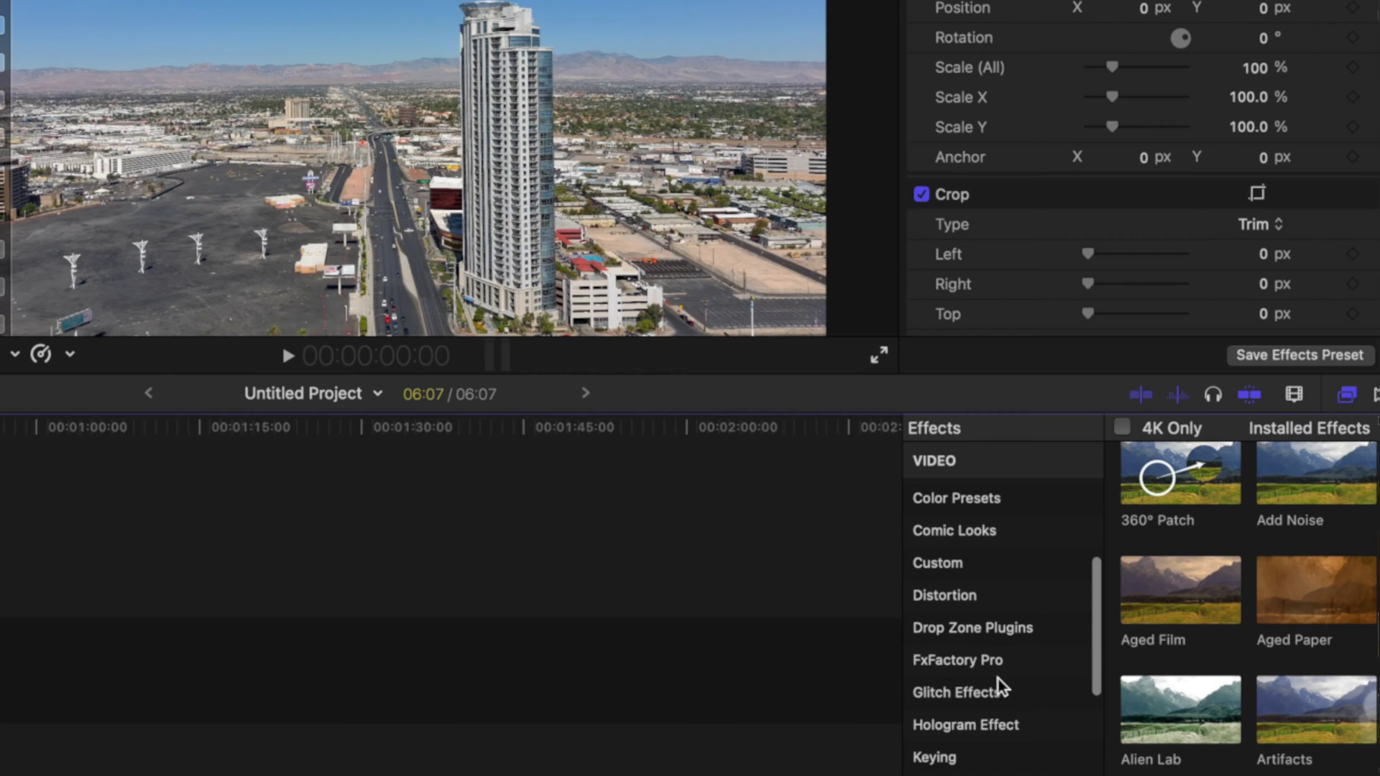
pyautogui.click(965, 597)
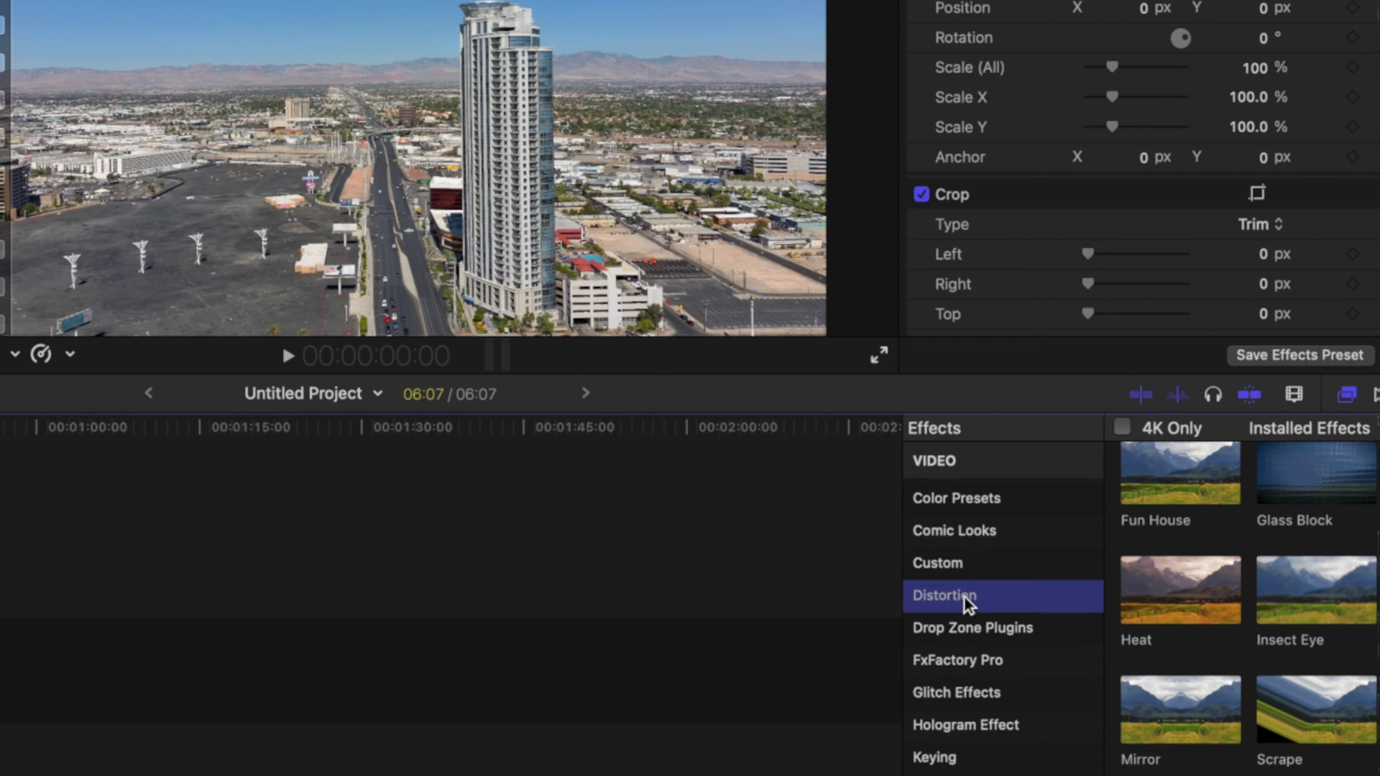
pyautogui.click(1180, 486)
pyautogui.moveTo(1180, 486); pyautogui.dragTo(0, 685)
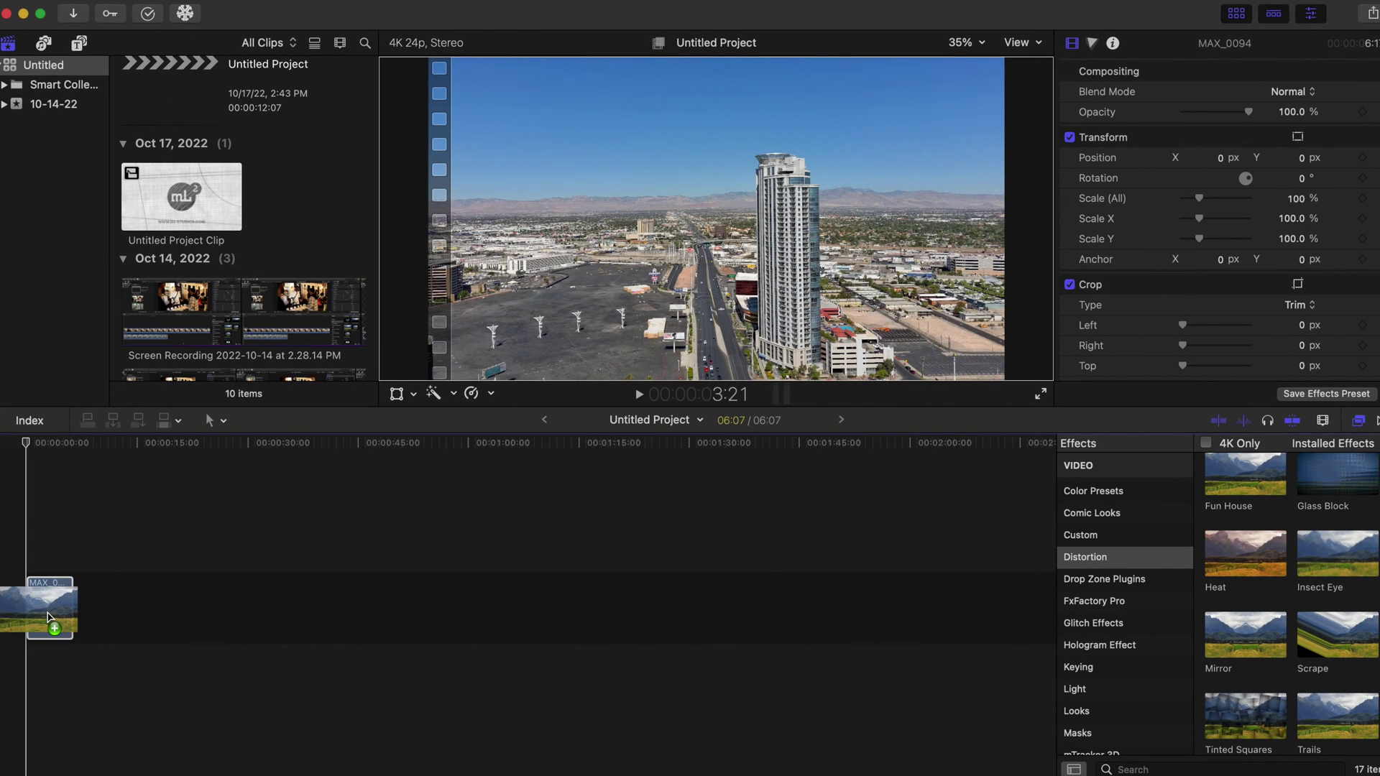
pyautogui.moveTo(48, 615); pyautogui.dragTo(48, 612)
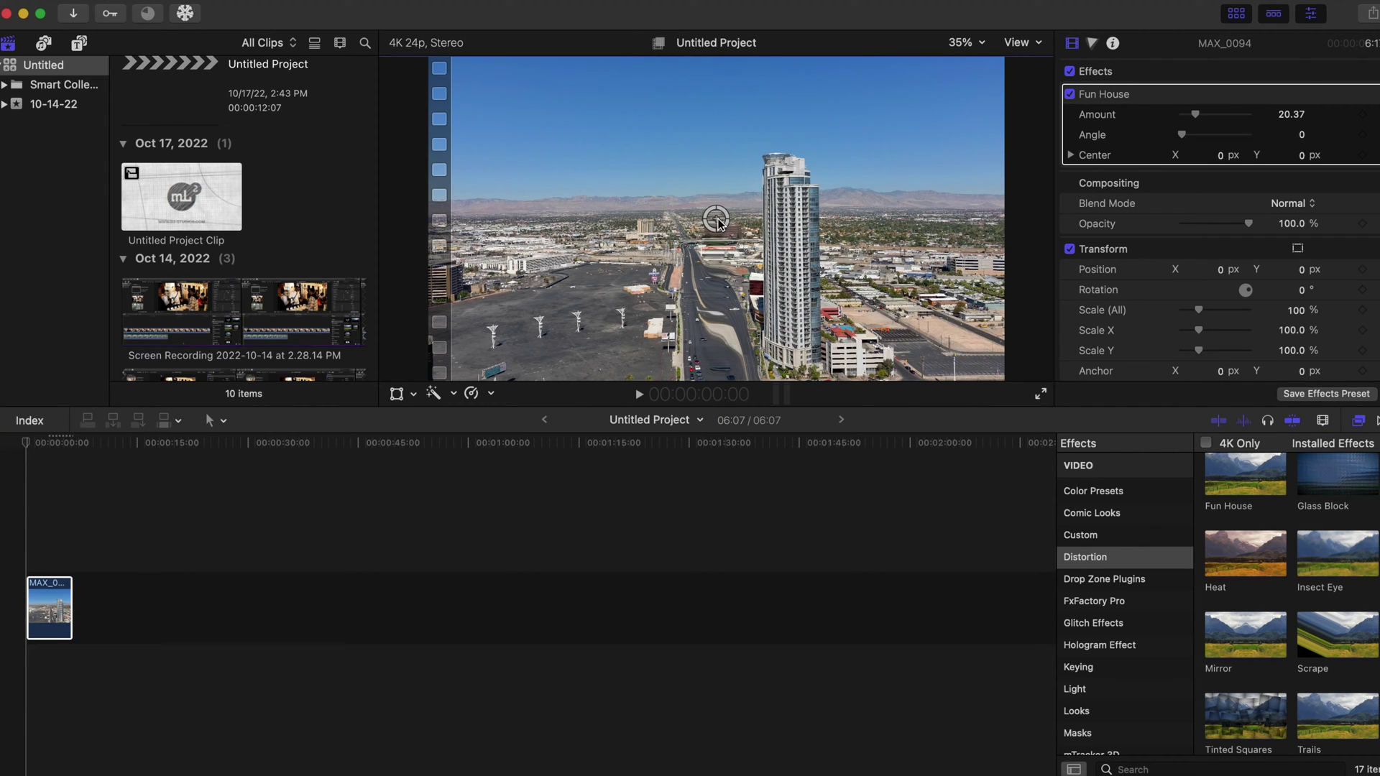
# Shift the Fun House centre left, set Angle to 89.49 and drop Amount to 0
pyautogui.moveTo(717, 219); pyautogui.dragTo(588, 207)
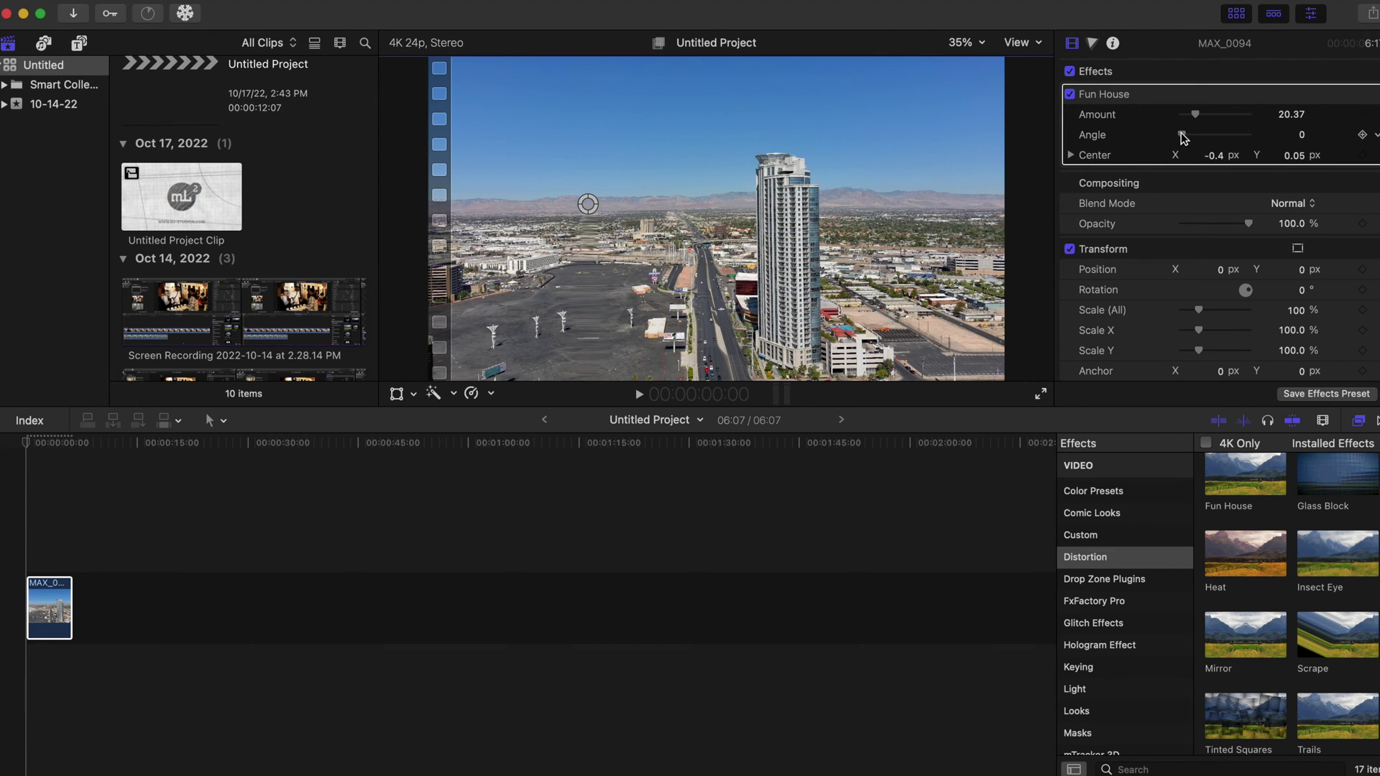
pyautogui.moveTo(1180, 132); pyautogui.dragTo(1216, 147)
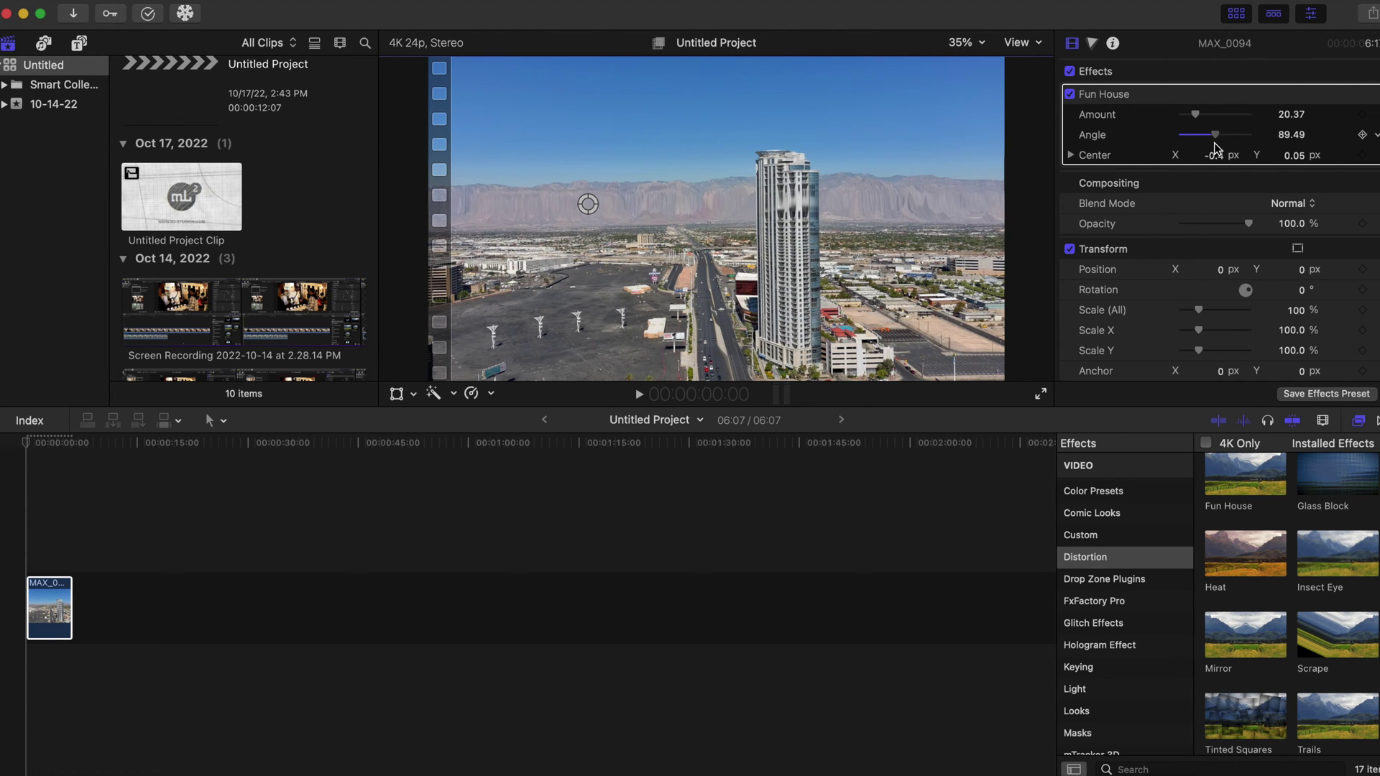
pyautogui.moveTo(1194, 112); pyautogui.dragTo(1180, 124)
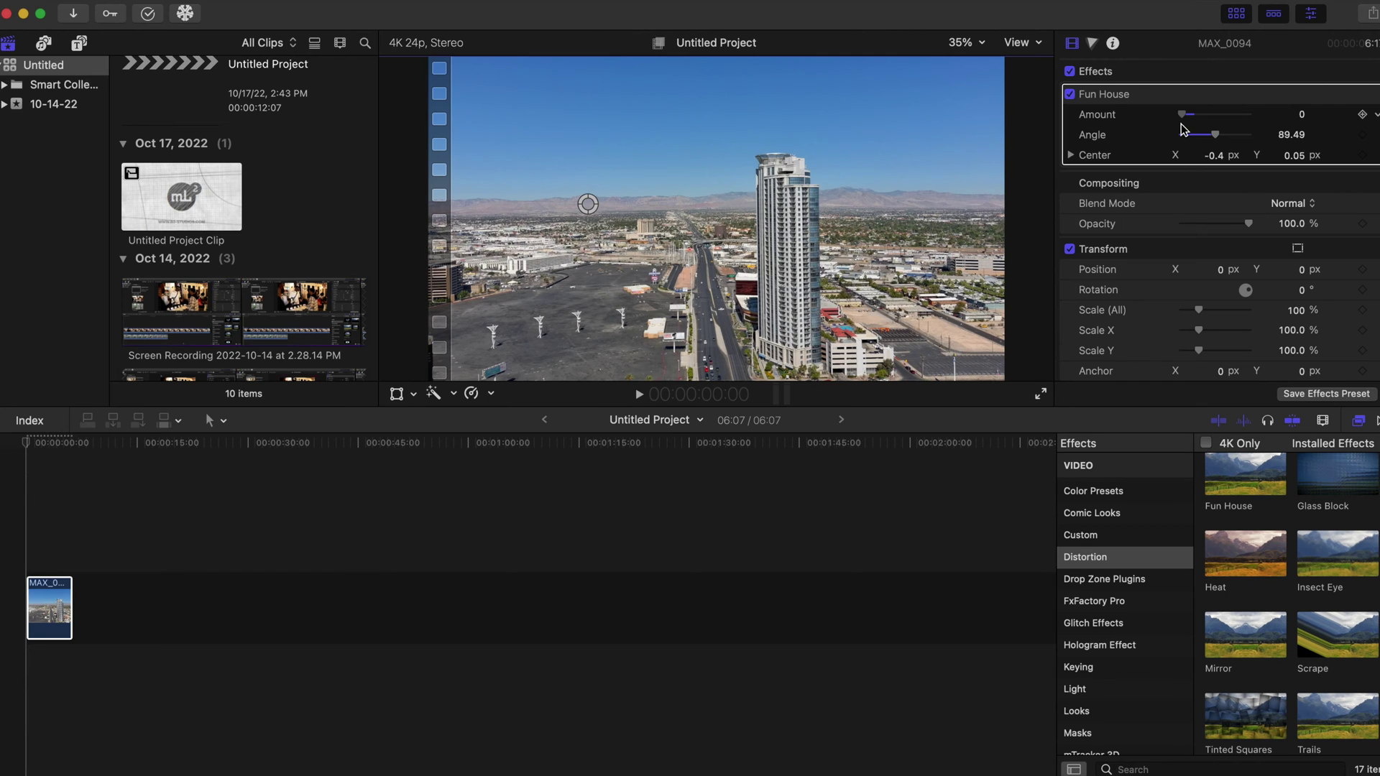
# Keyframe Fun House Amount at 0 at the start, 6.02 mid-clip, and 0 at the end
pyautogui.click(23, 449)
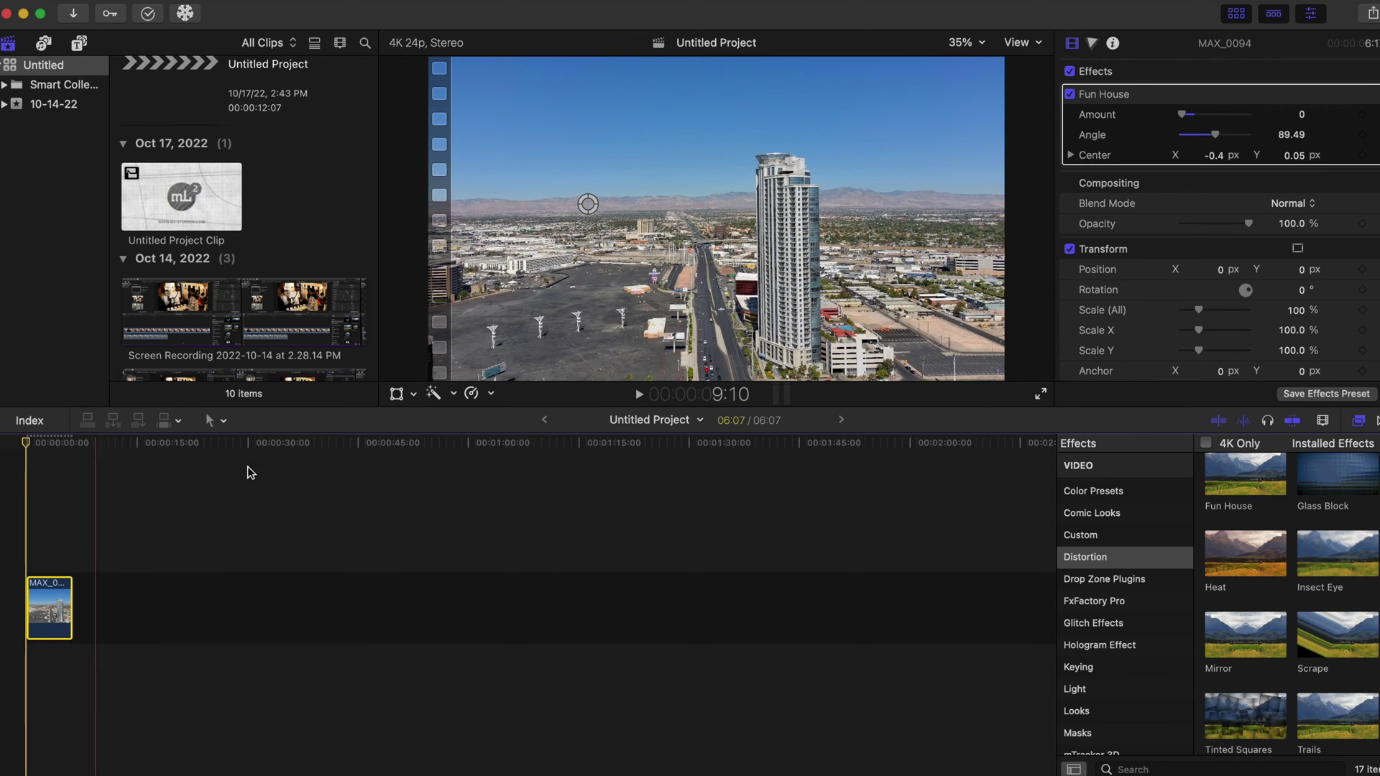
pyautogui.click(1363, 114)
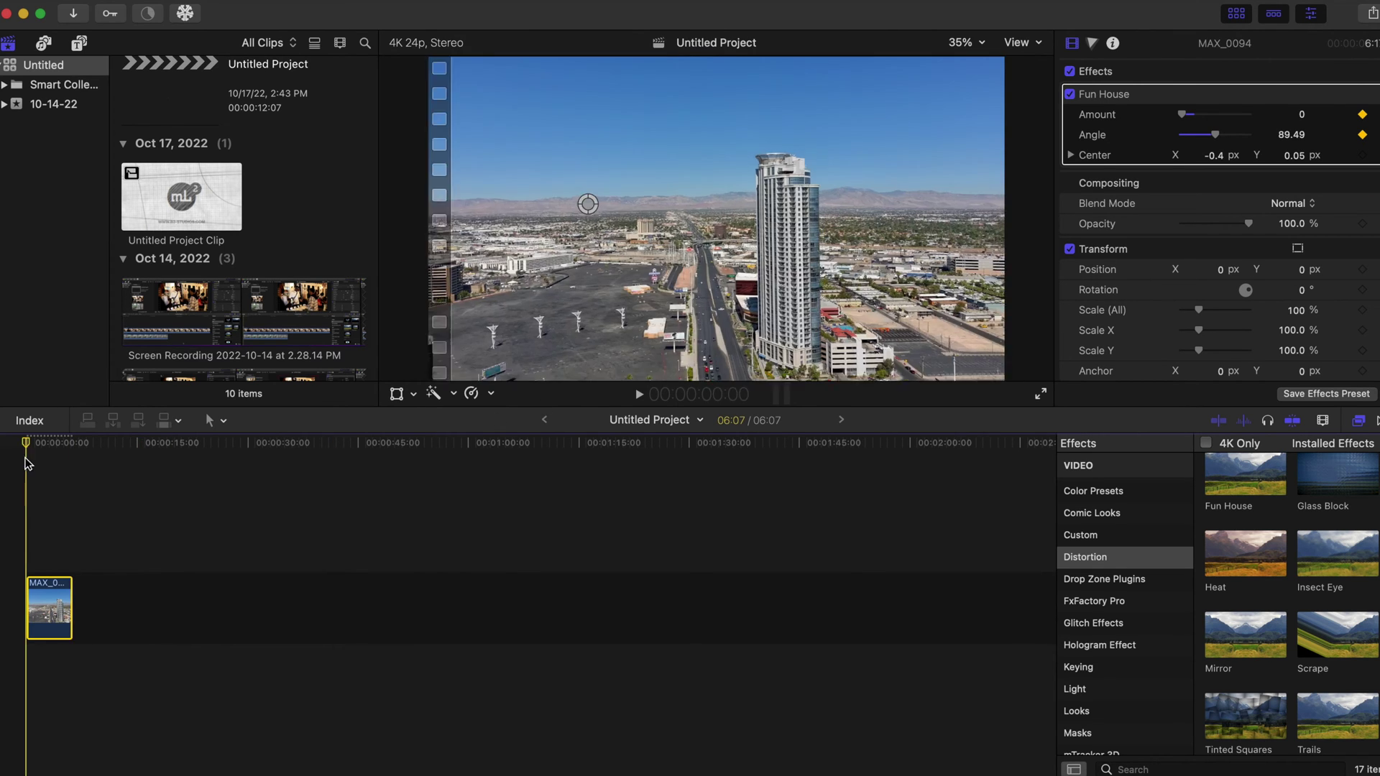
pyautogui.moveTo(29, 447)
pyautogui.mouseDown()
pyautogui.moveTo(70, 461)
pyautogui.moveTo(49, 464)
pyautogui.mouseUp()
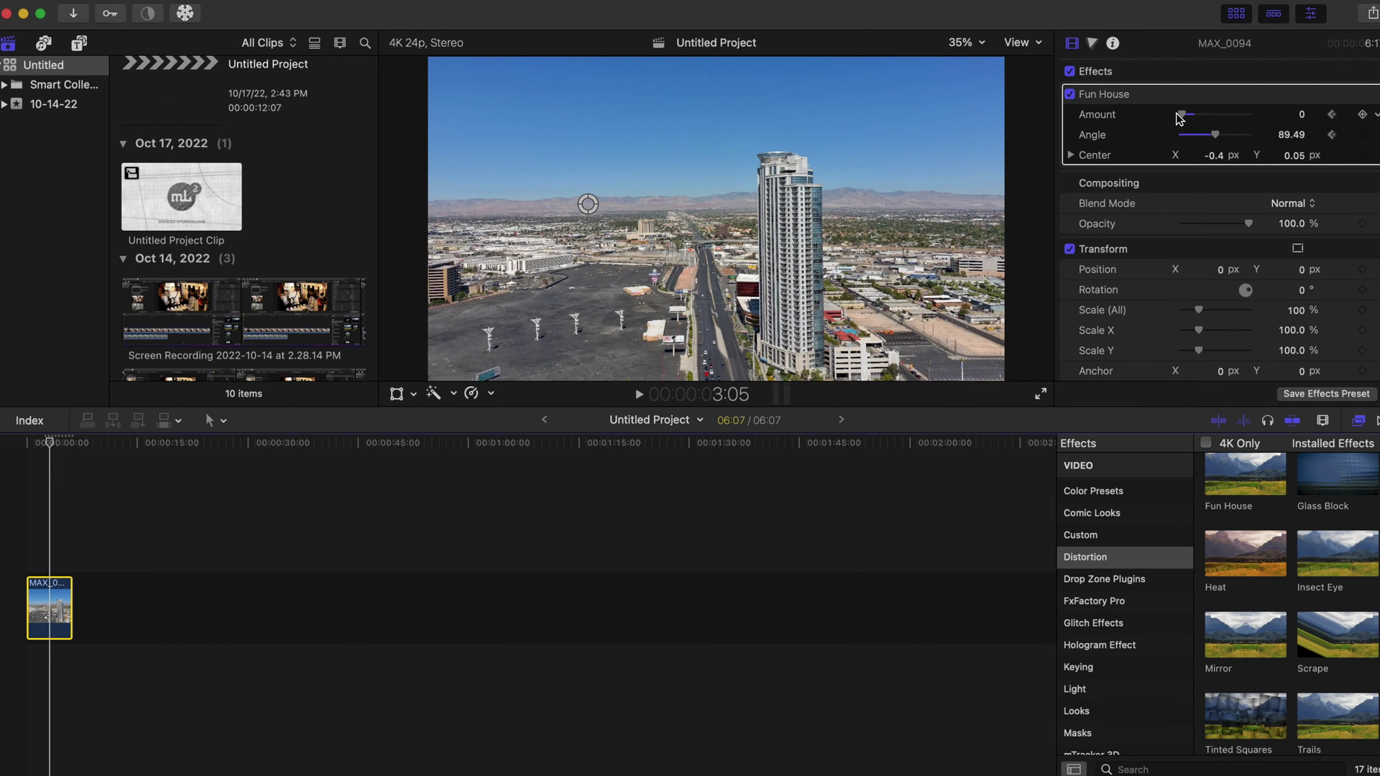
pyautogui.moveTo(1182, 119); pyautogui.dragTo(1187, 120)
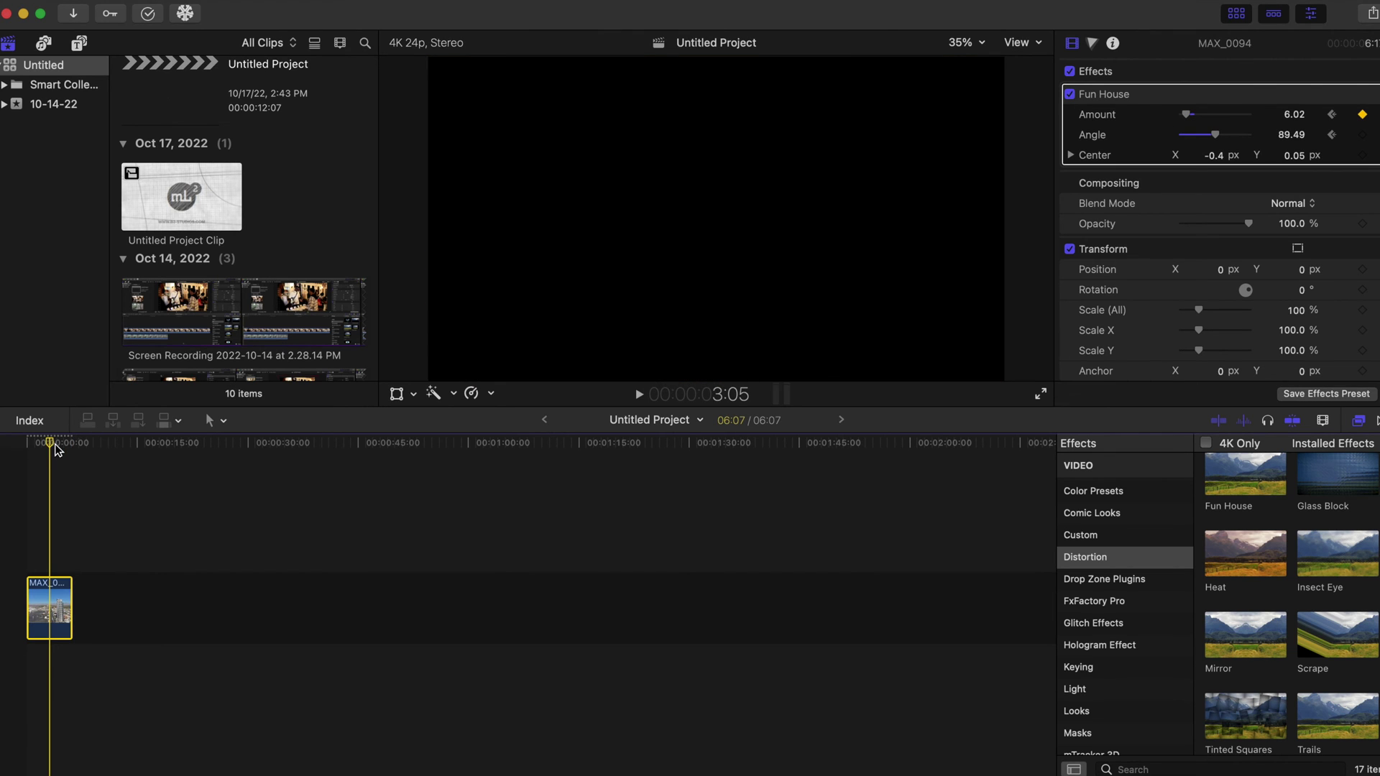
pyautogui.moveTo(52, 446); pyautogui.dragTo(70, 446)
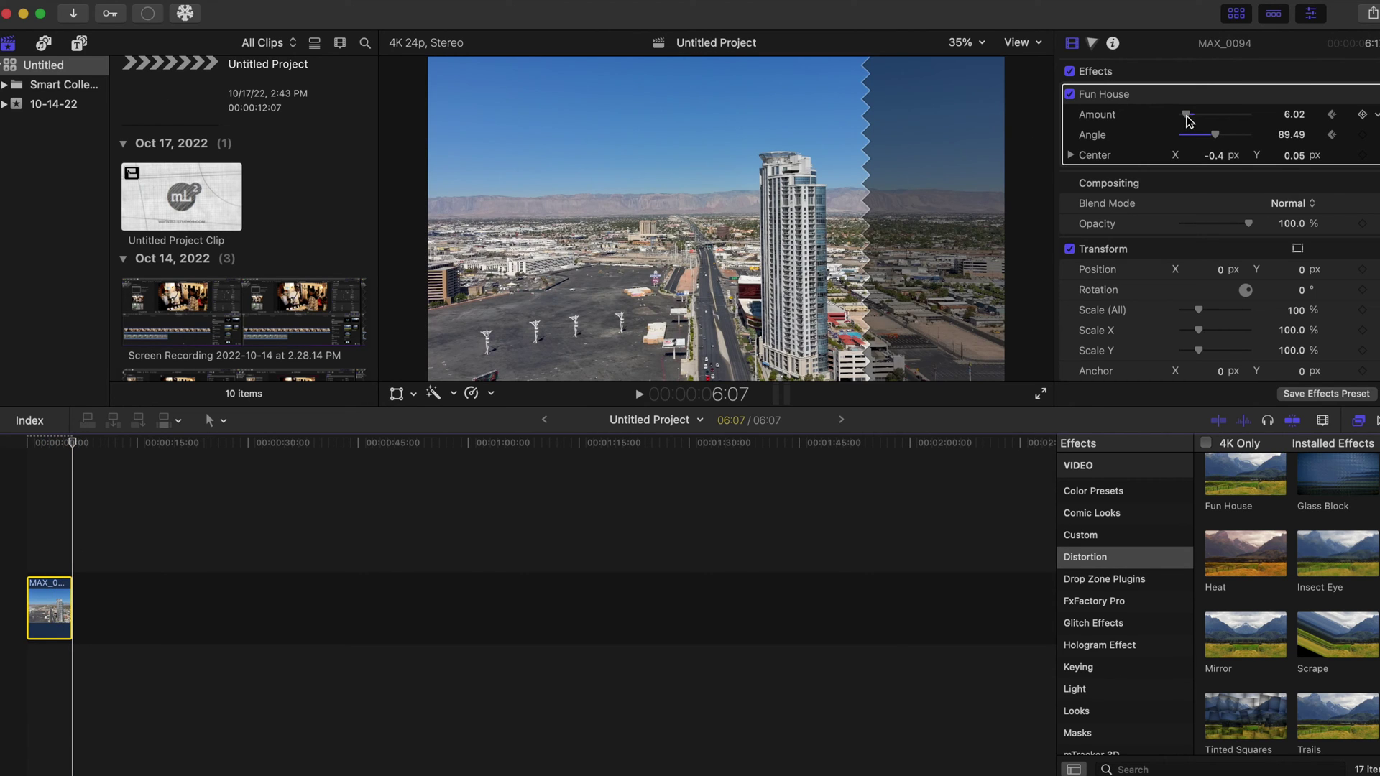
pyautogui.moveTo(1186, 118); pyautogui.dragTo(1182, 118)
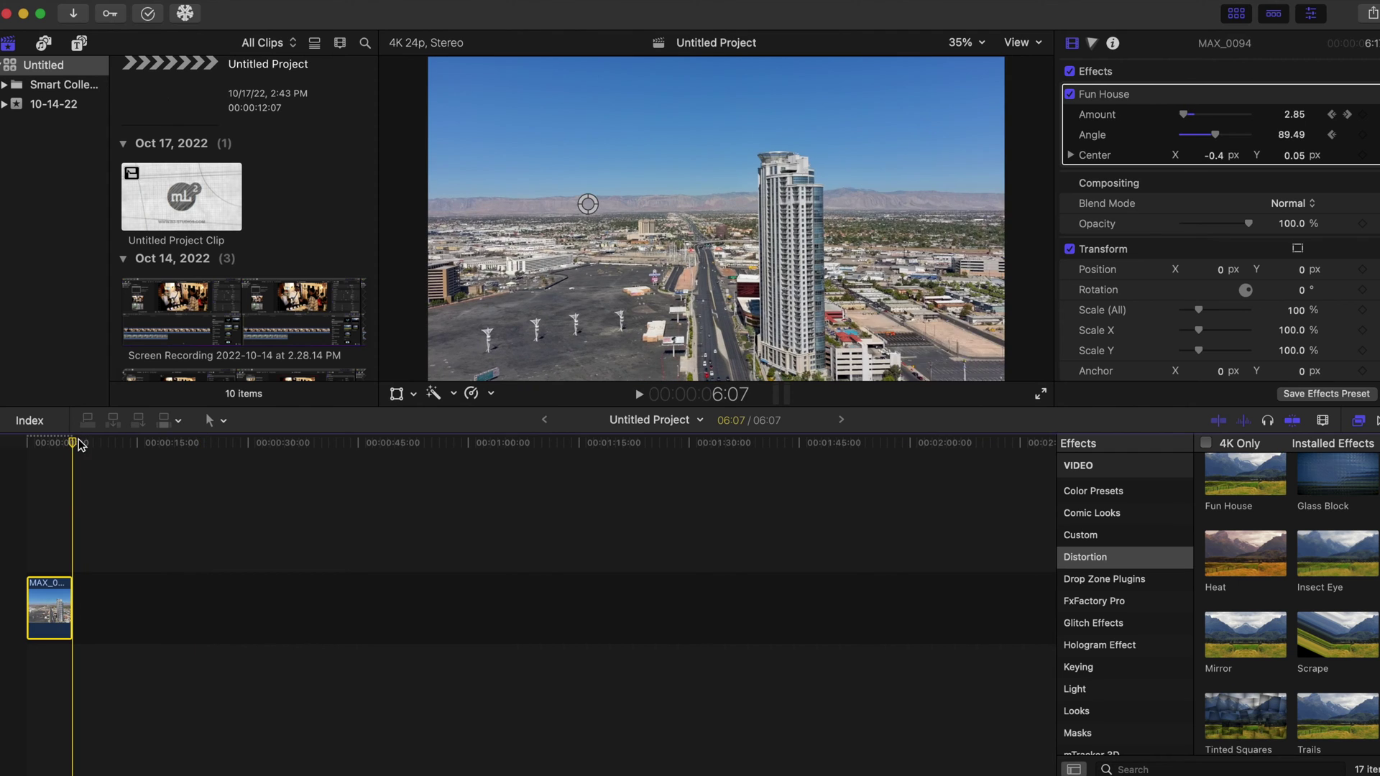
# Play back the animated Fun House distortion from the start of the clip
pyautogui.click(10, 444)
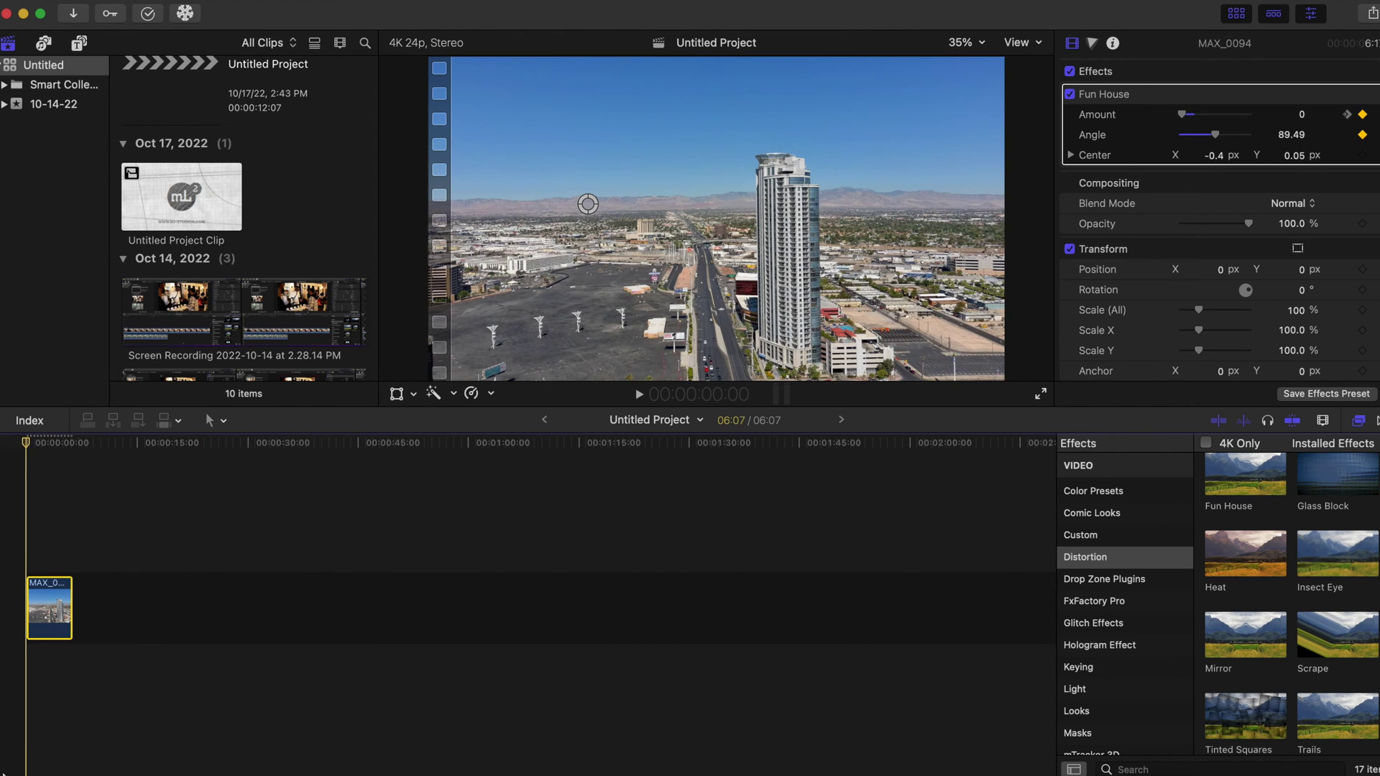
pyautogui.press('space')
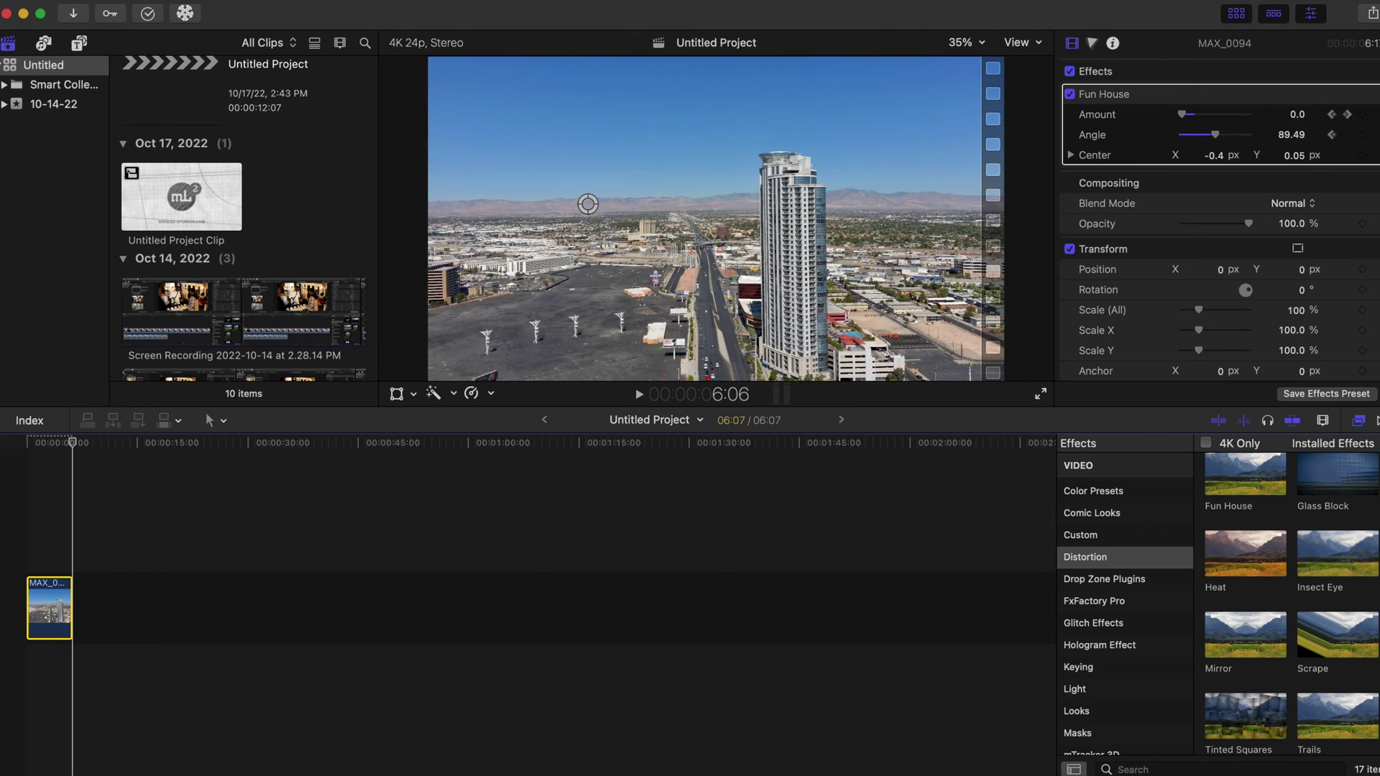
pyautogui.press('Home')
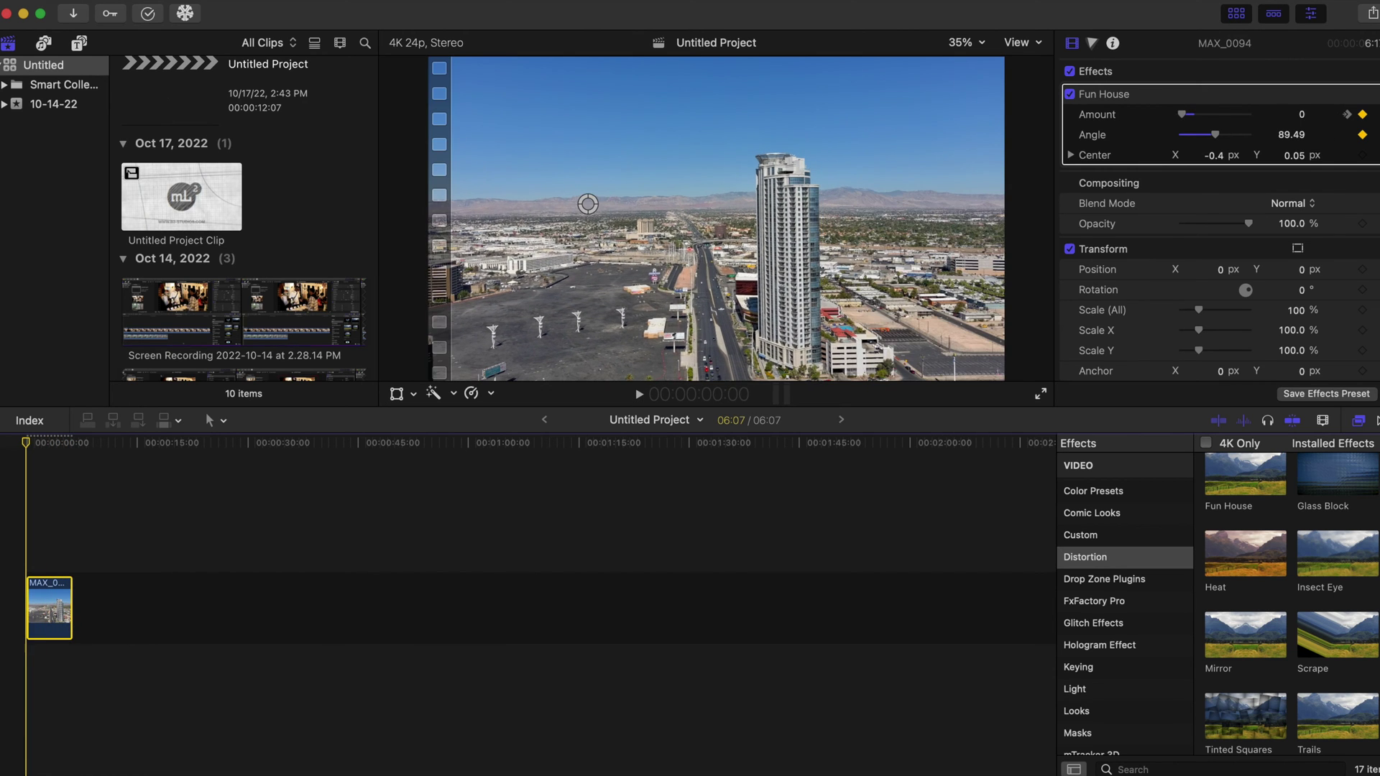
pyautogui.press('space')
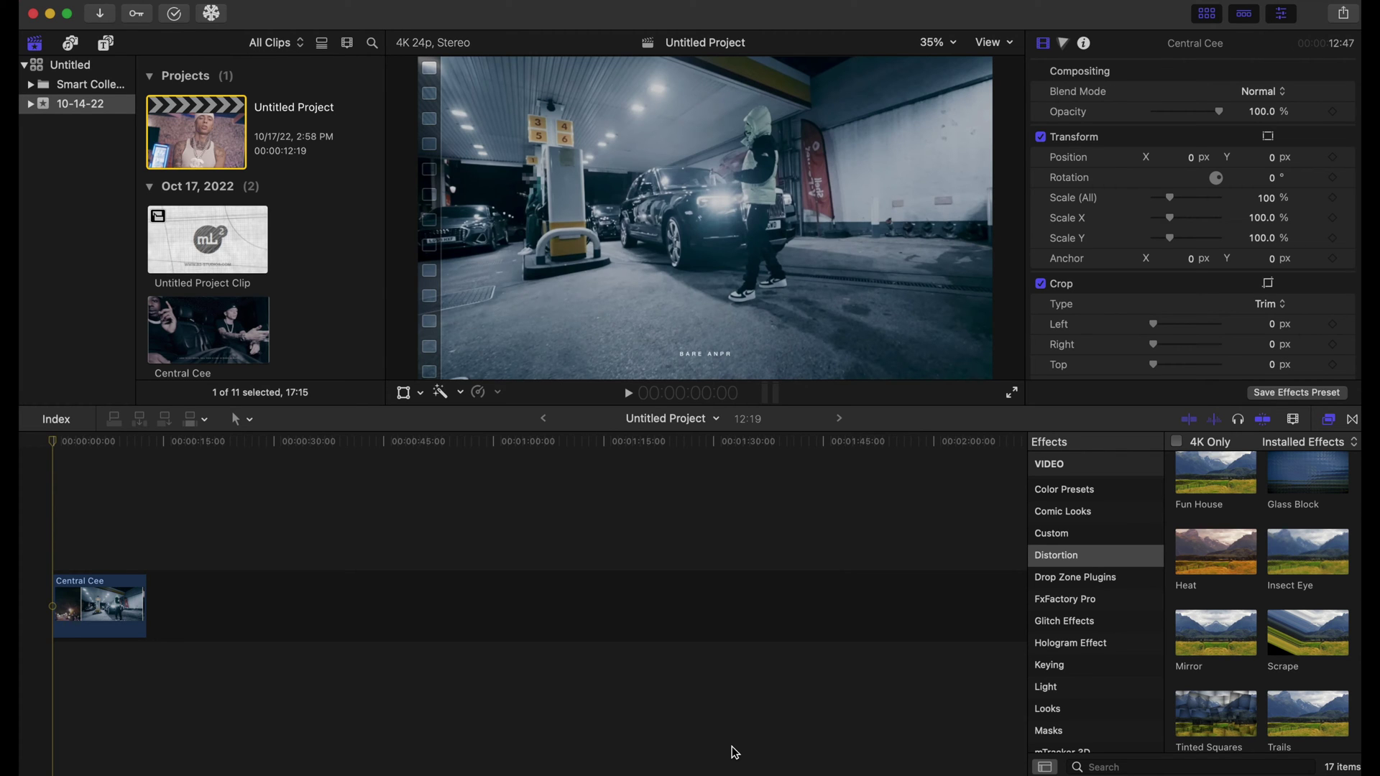
# Open the BillStudios Plugins category and scroll down to the Ring Lens Distortion thumbnail
pyautogui.scroll(-5, 1055, 584)
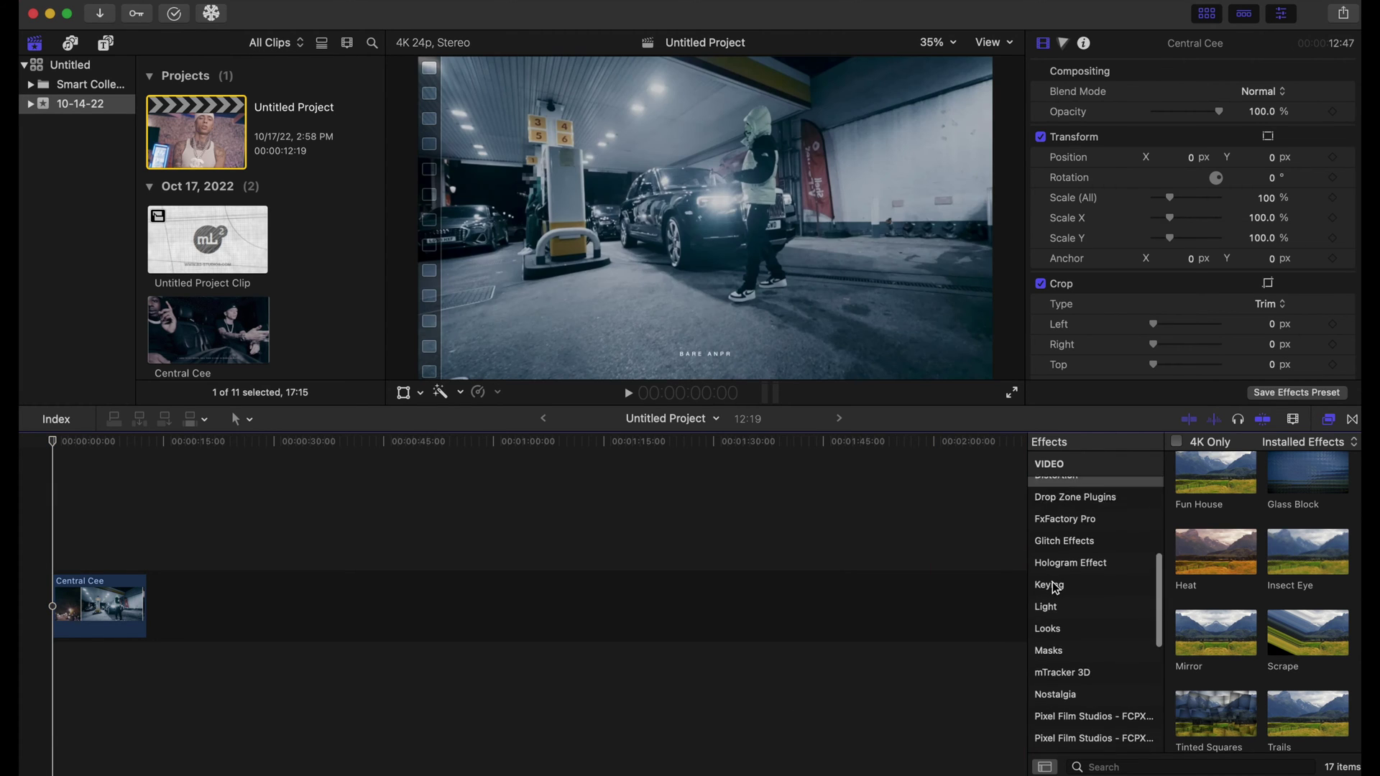
pyautogui.scroll(5, 1054, 588)
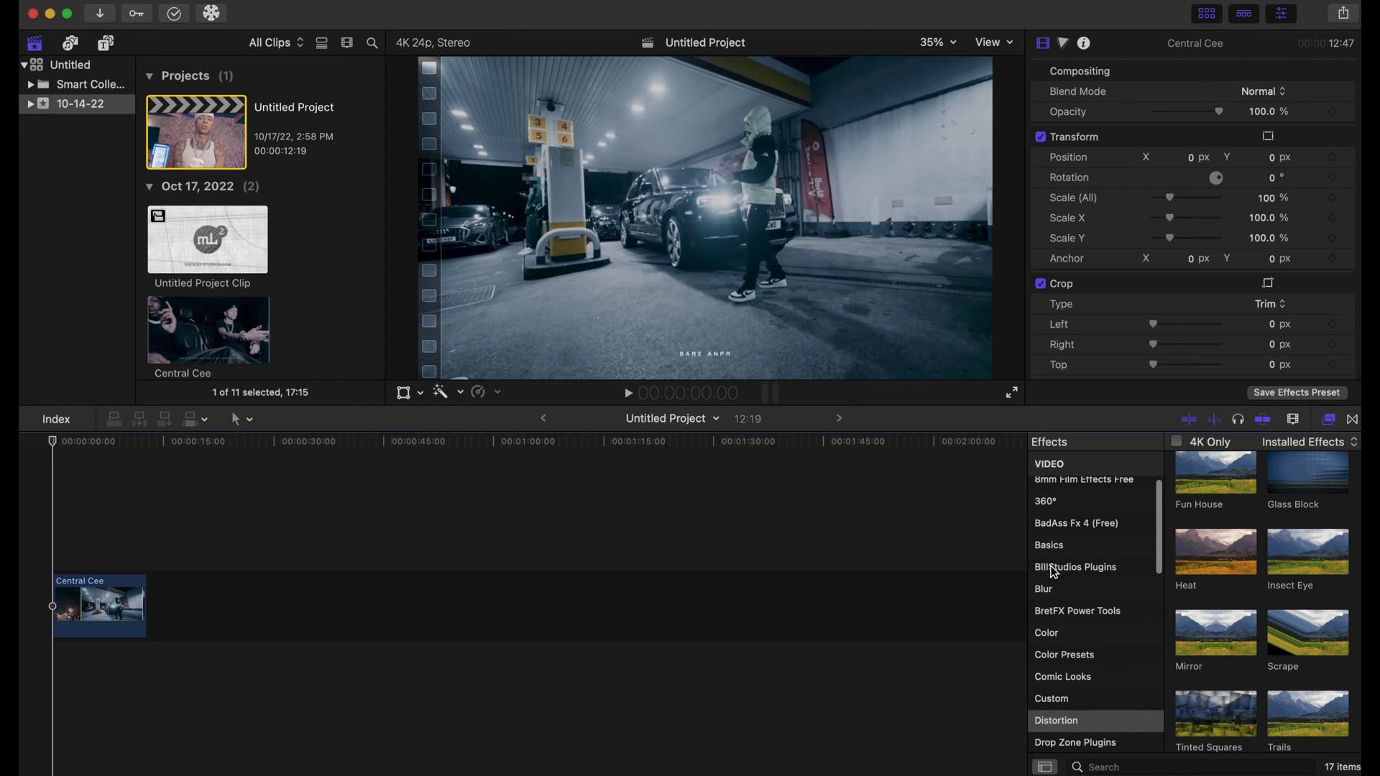
pyautogui.click(1053, 567)
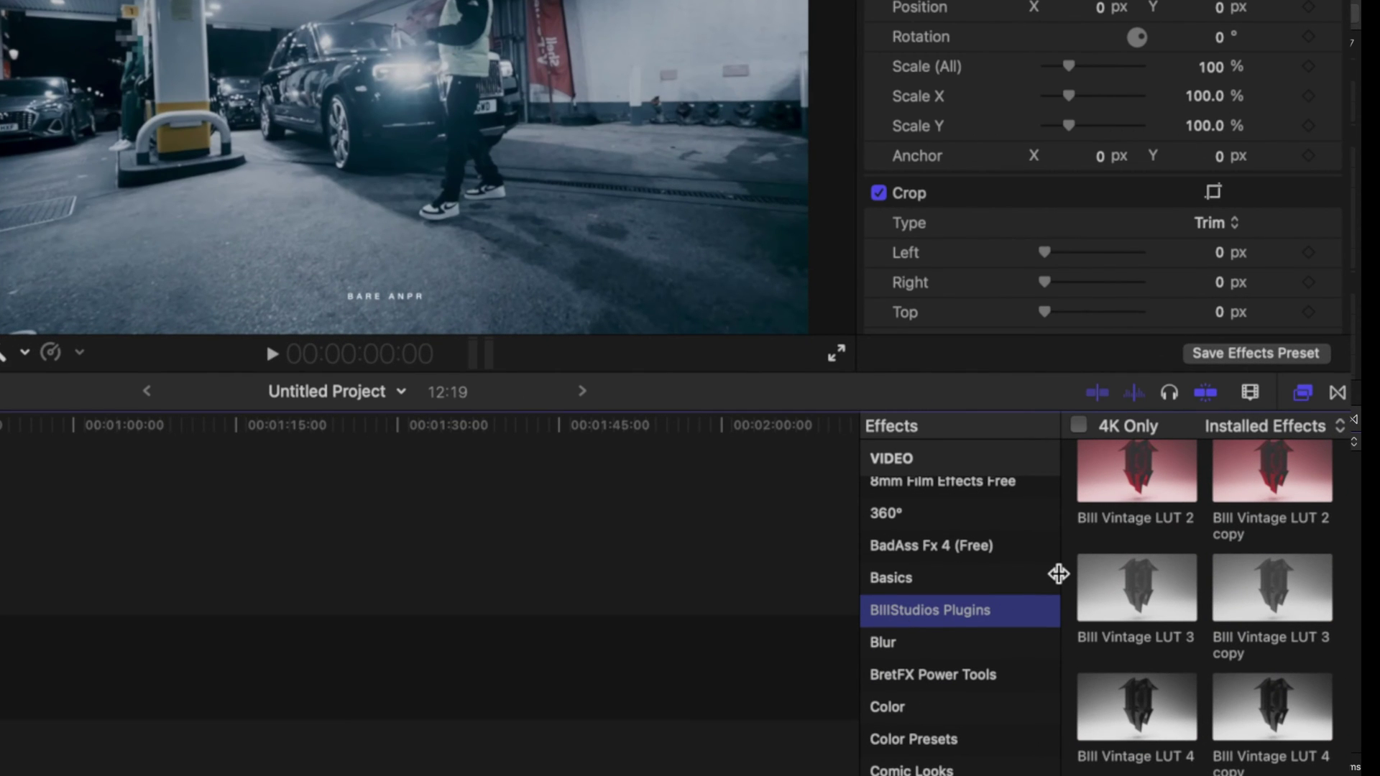
pyautogui.scroll(5, 1102, 561)
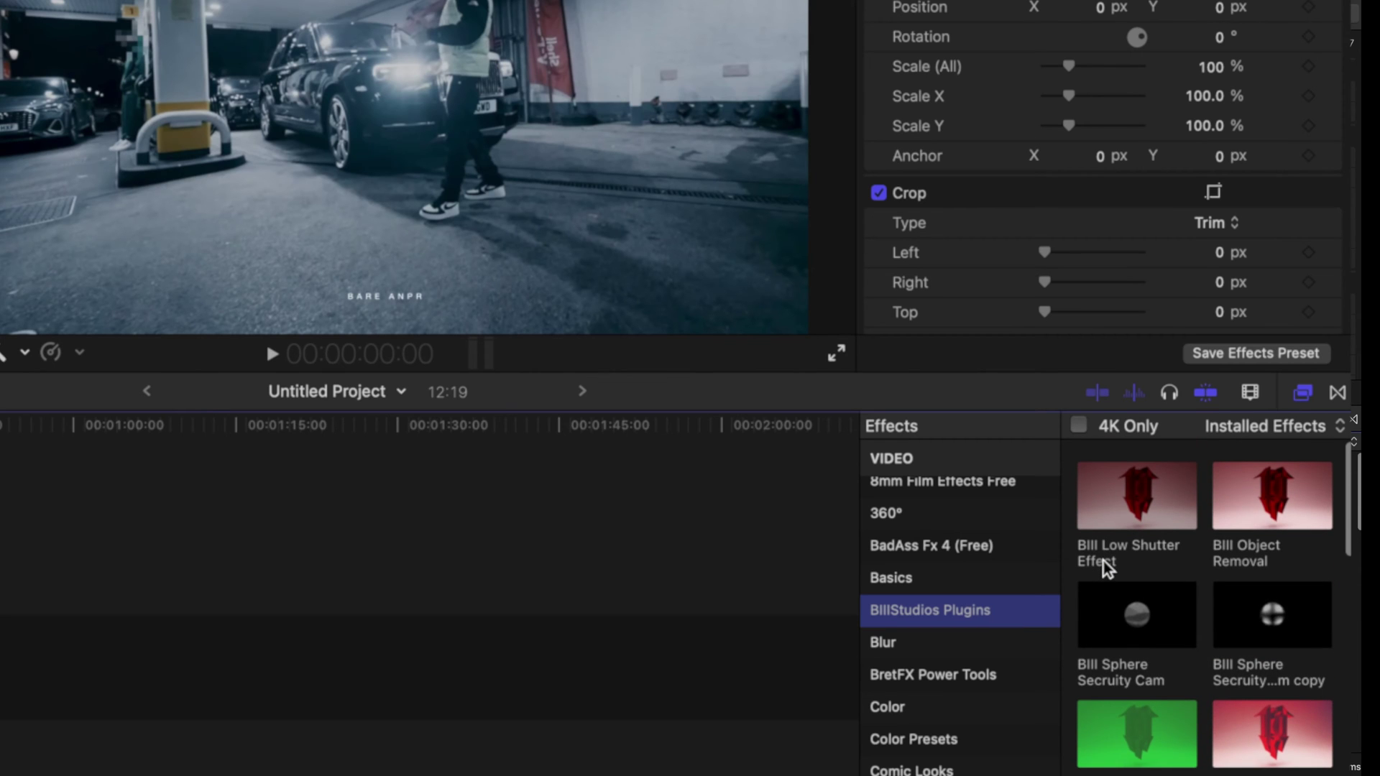
pyautogui.scroll(-10, 1102, 561)
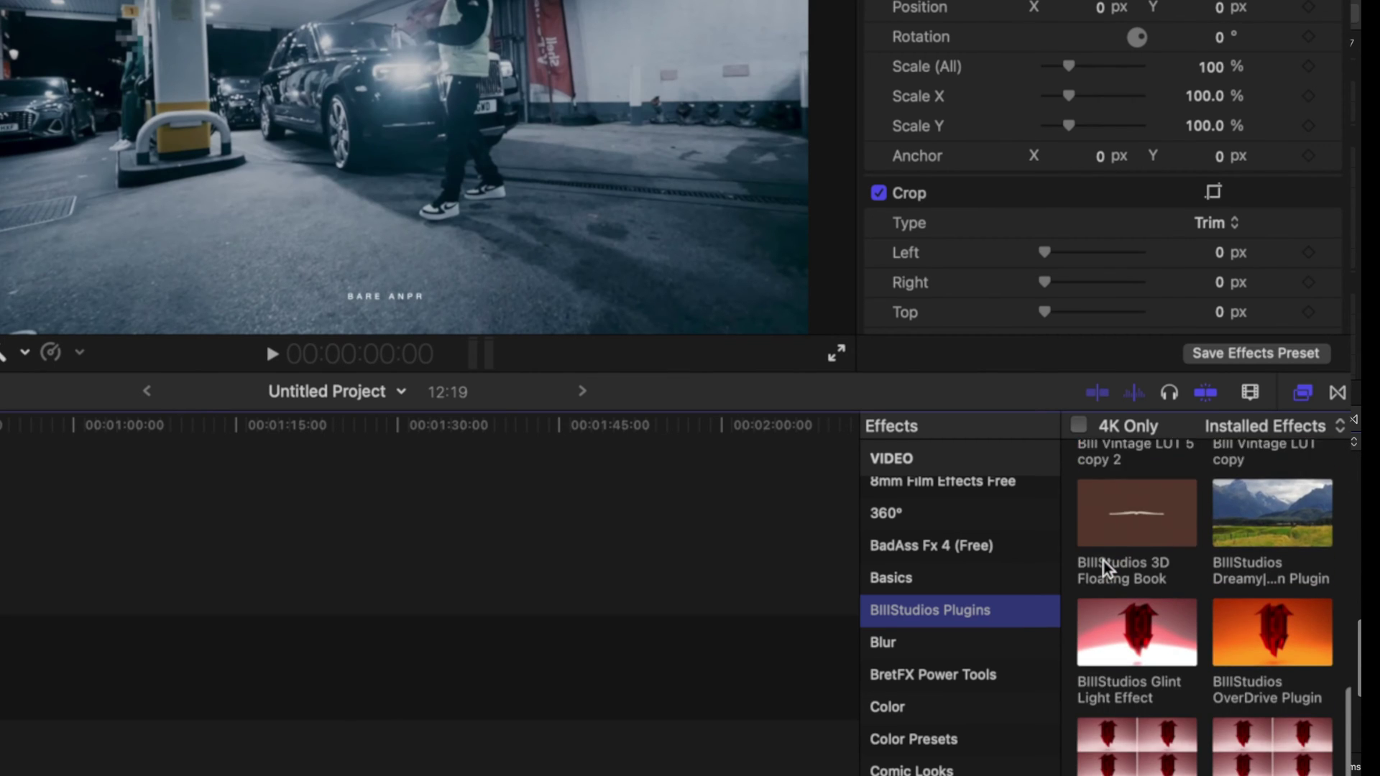
pyautogui.scroll(-4, 1102, 560)
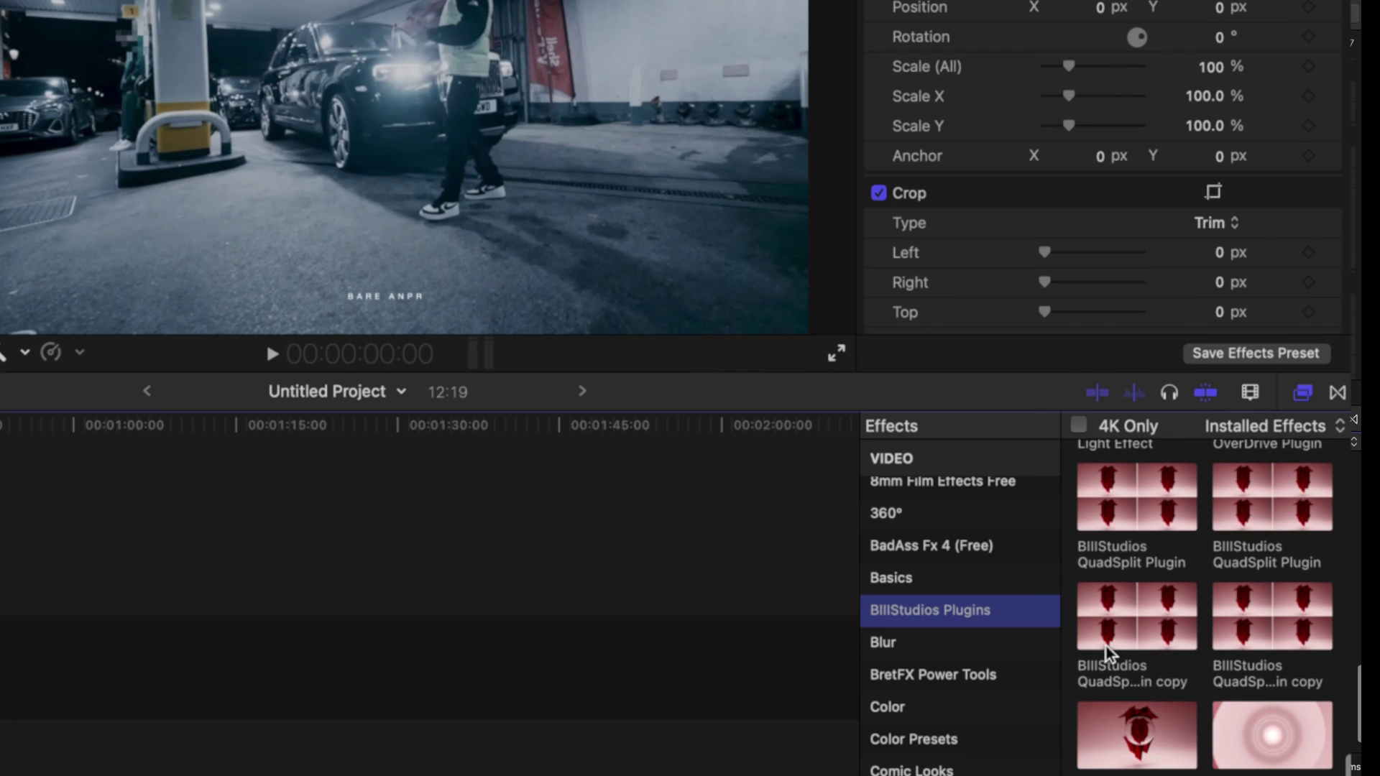
pyautogui.scroll(-2, 1139, 726)
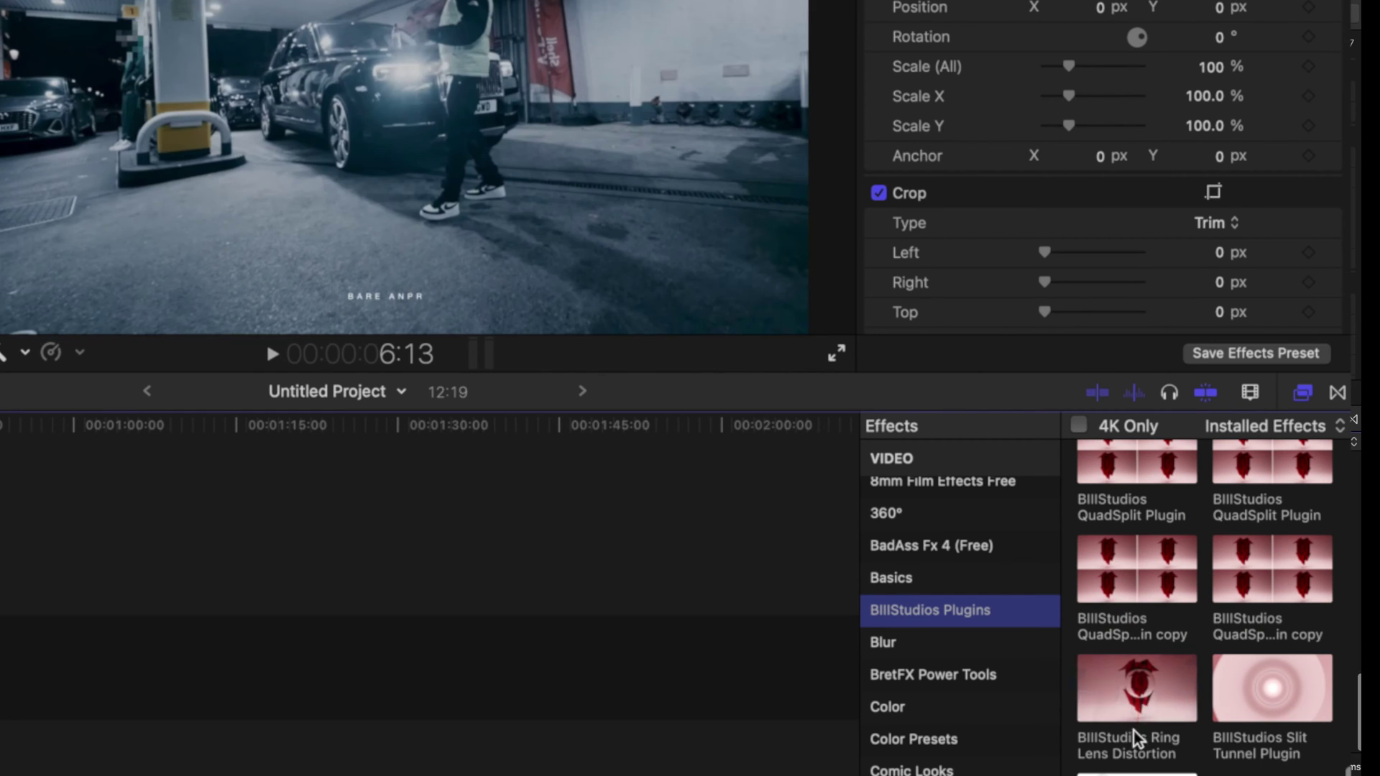
# Drop Ring Lens Distortion on the Central Cee clip, set Radius 0, and park on the last gas-station frame
pyautogui.moveTo(1141, 702); pyautogui.dragTo(0, 667)
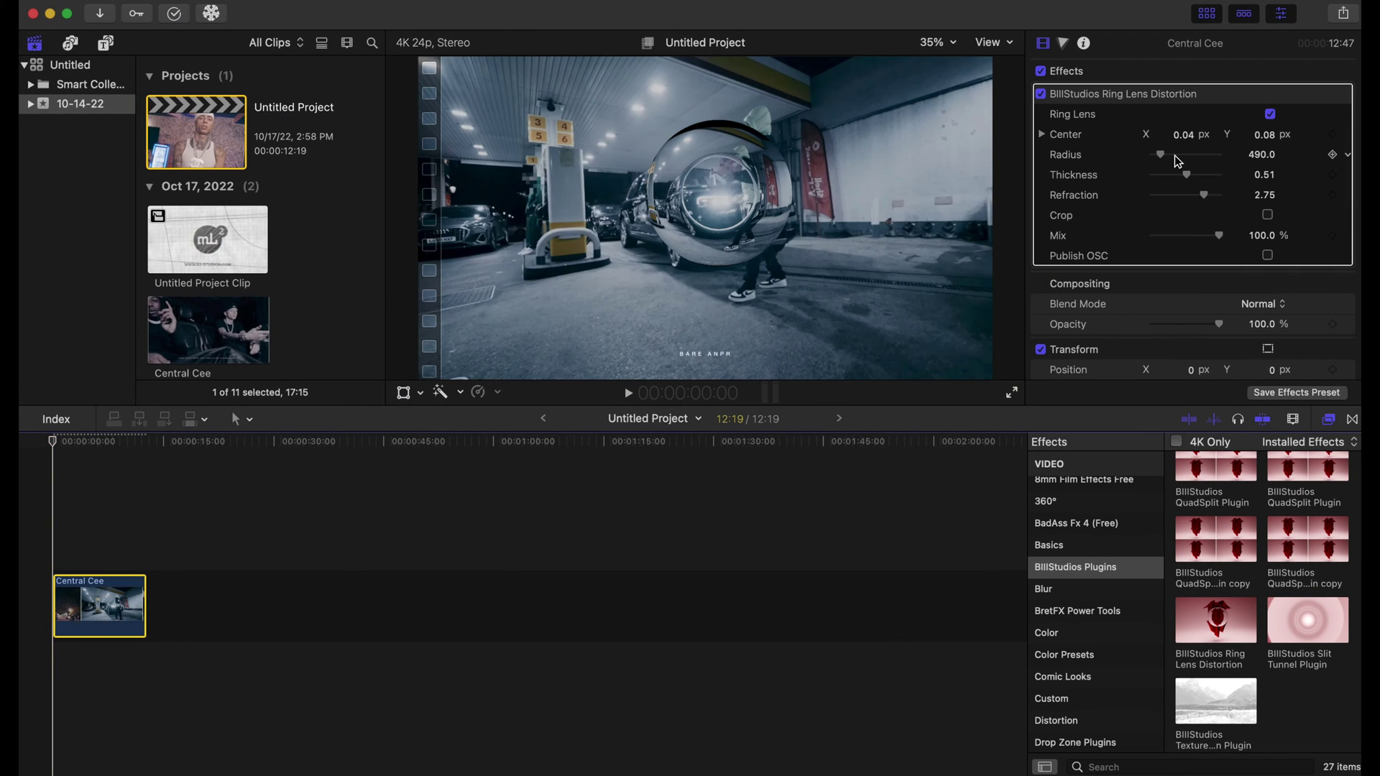
pyautogui.moveTo(1179, 162); pyautogui.dragTo(1144, 161)
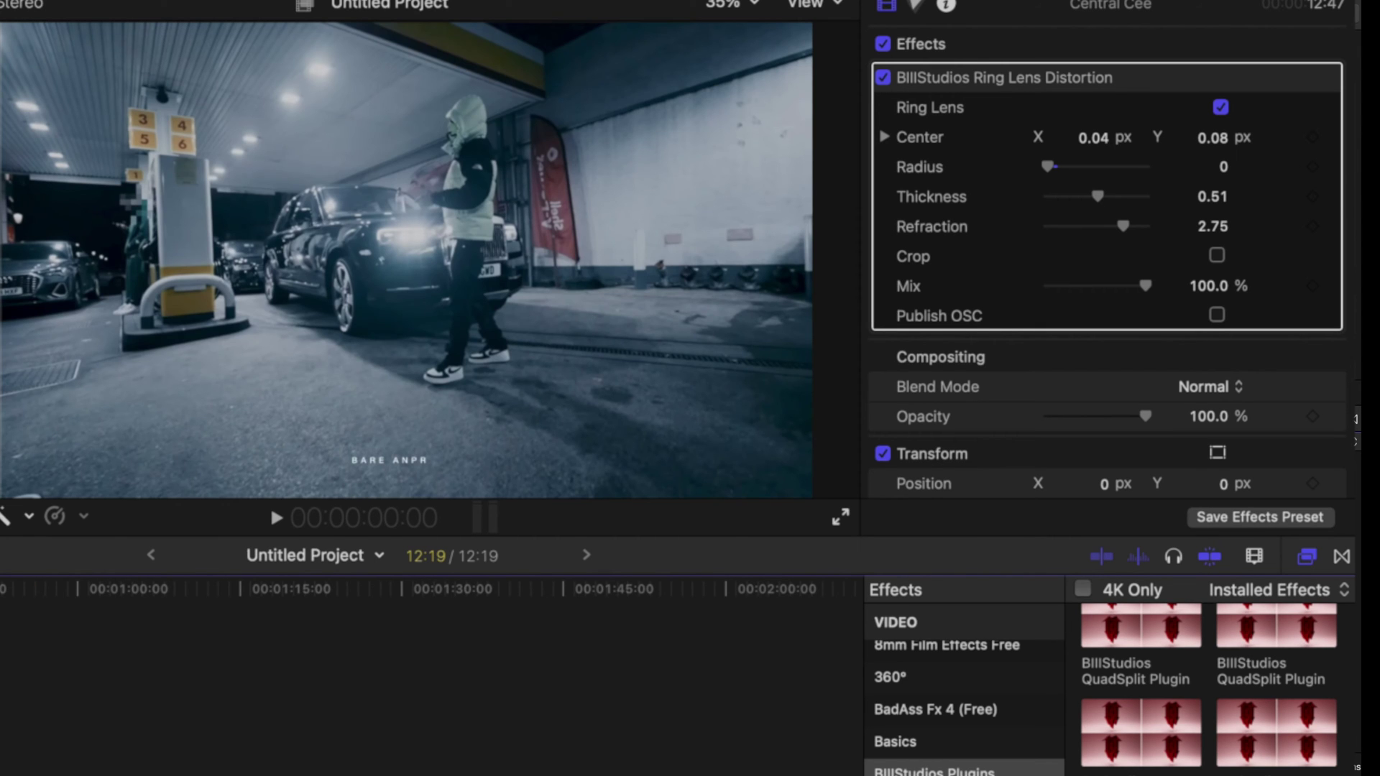
pyautogui.press('space')
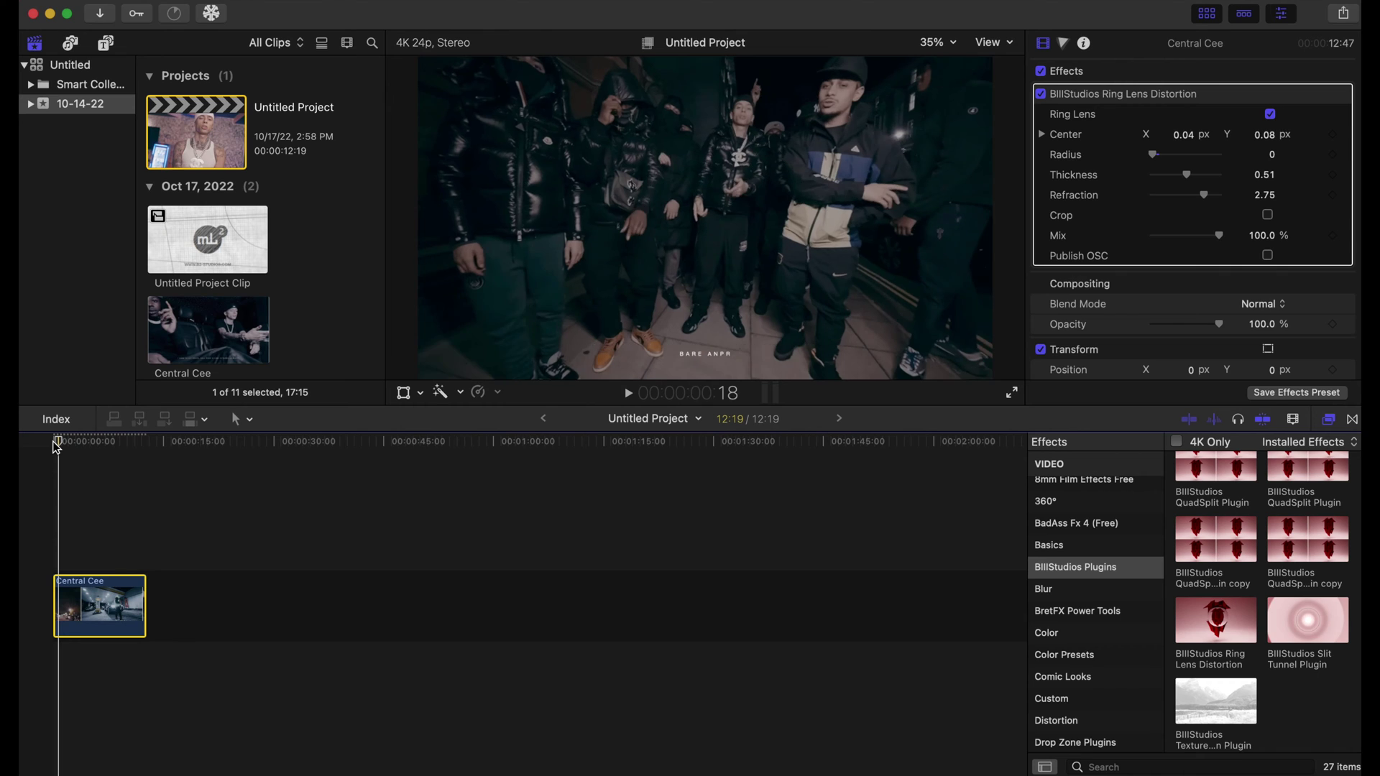
pyautogui.press('Left')
pyautogui.press('Left')
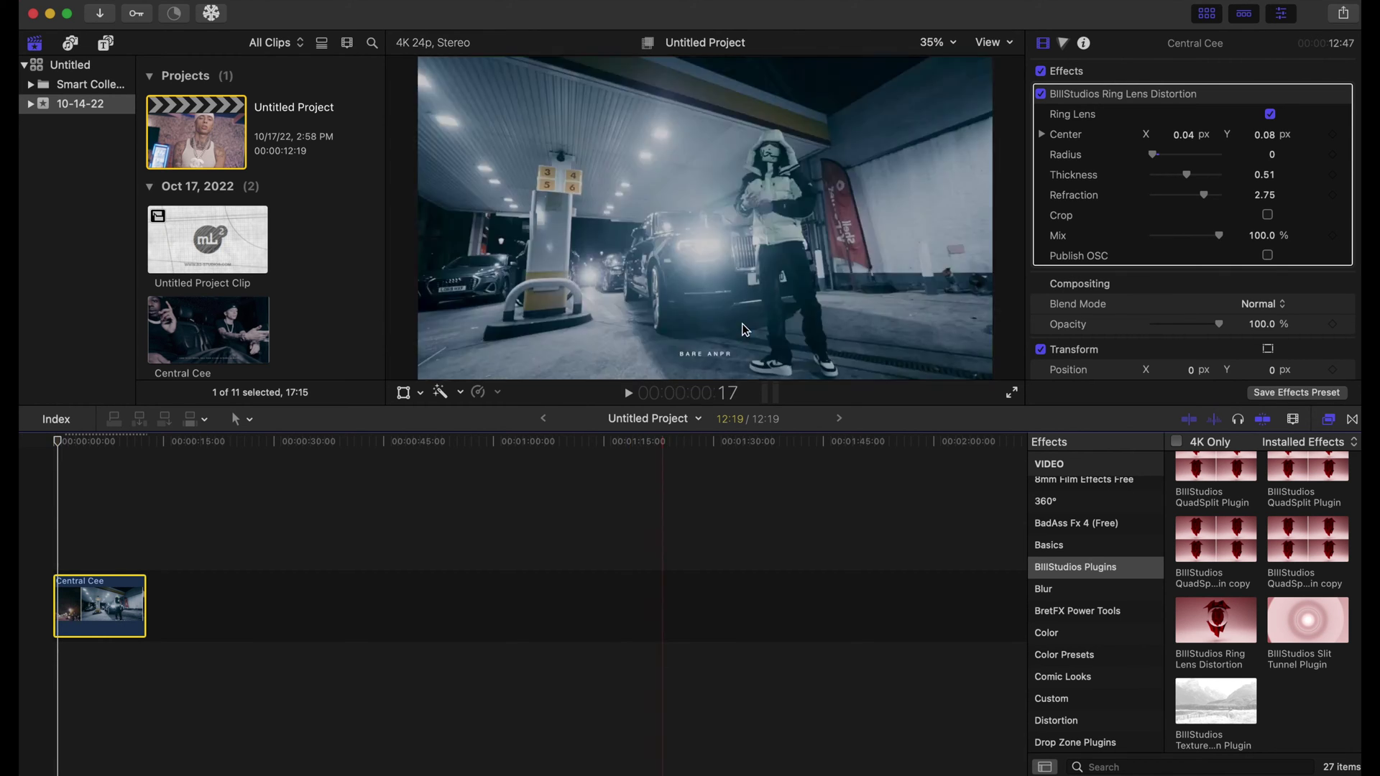
# Keyframe Radius at the cut, then one frame later grow Radius to 2606 and thin the ring
pyautogui.click(1331, 154)
pyautogui.press('Tab')
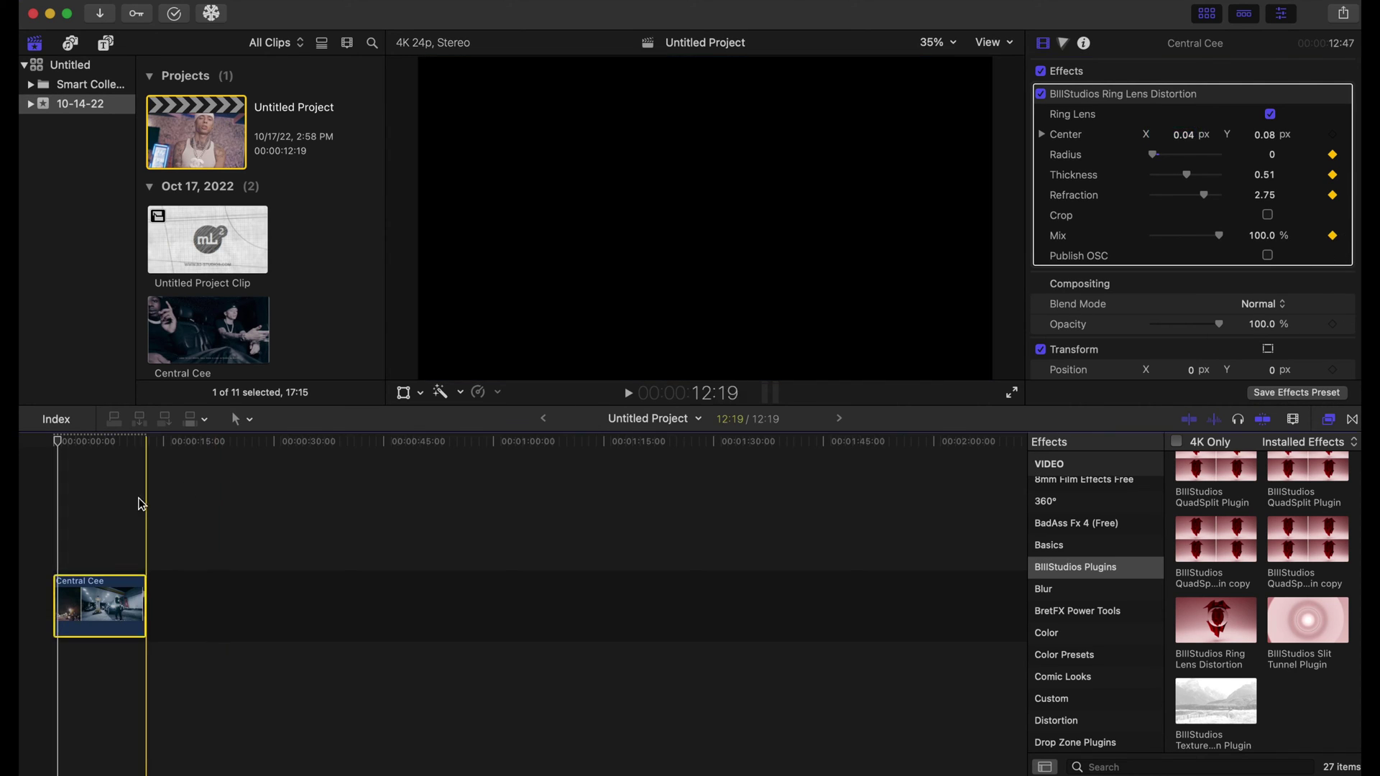
pyautogui.click(64, 488)
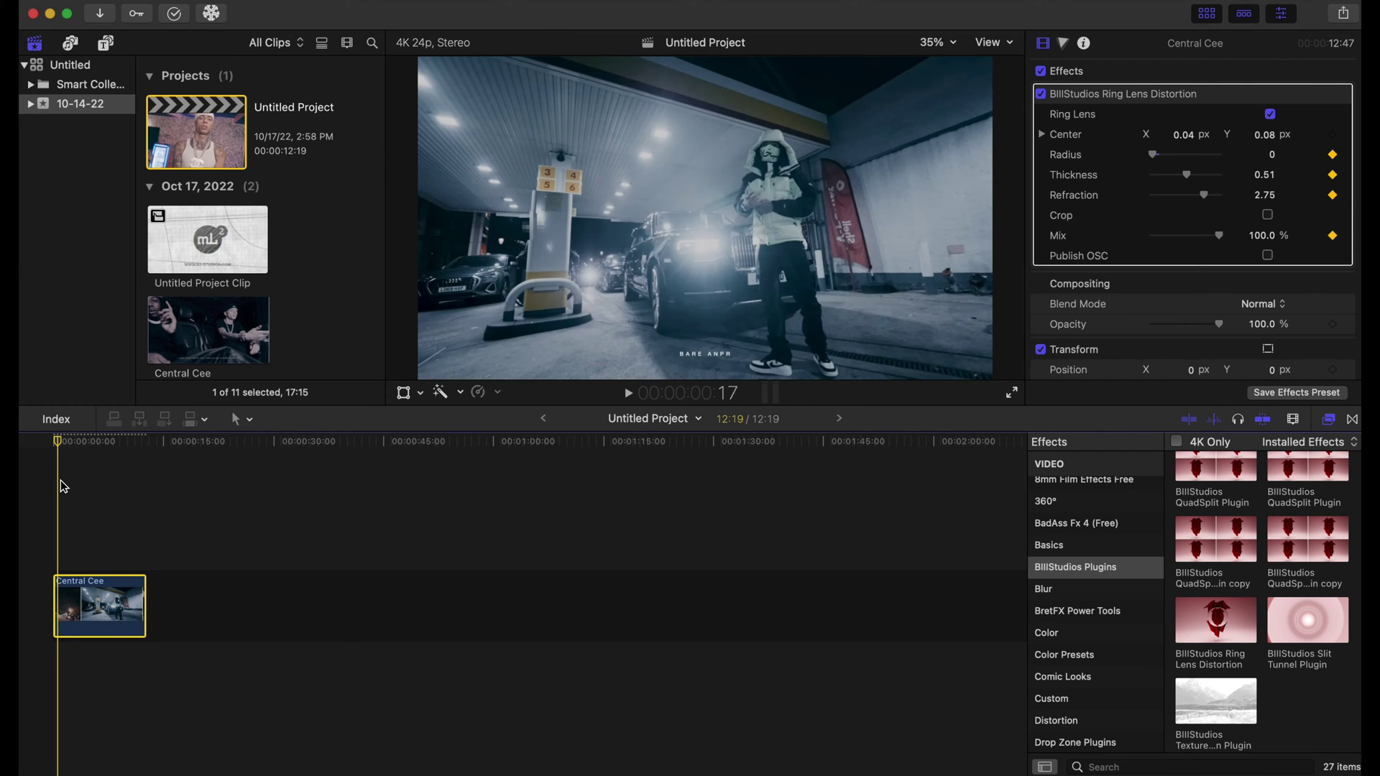
pyautogui.press('Right')
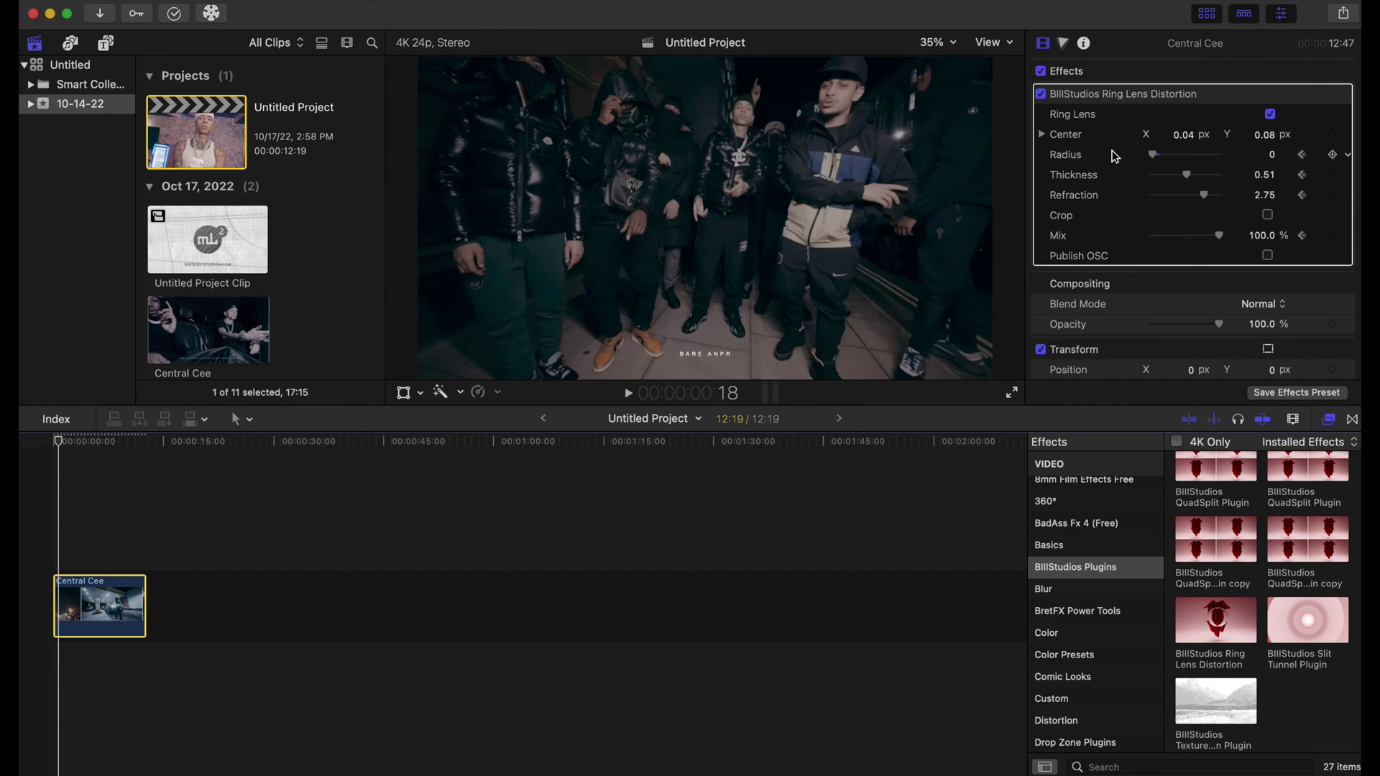
pyautogui.moveTo(1155, 158); pyautogui.dragTo(1174, 189)
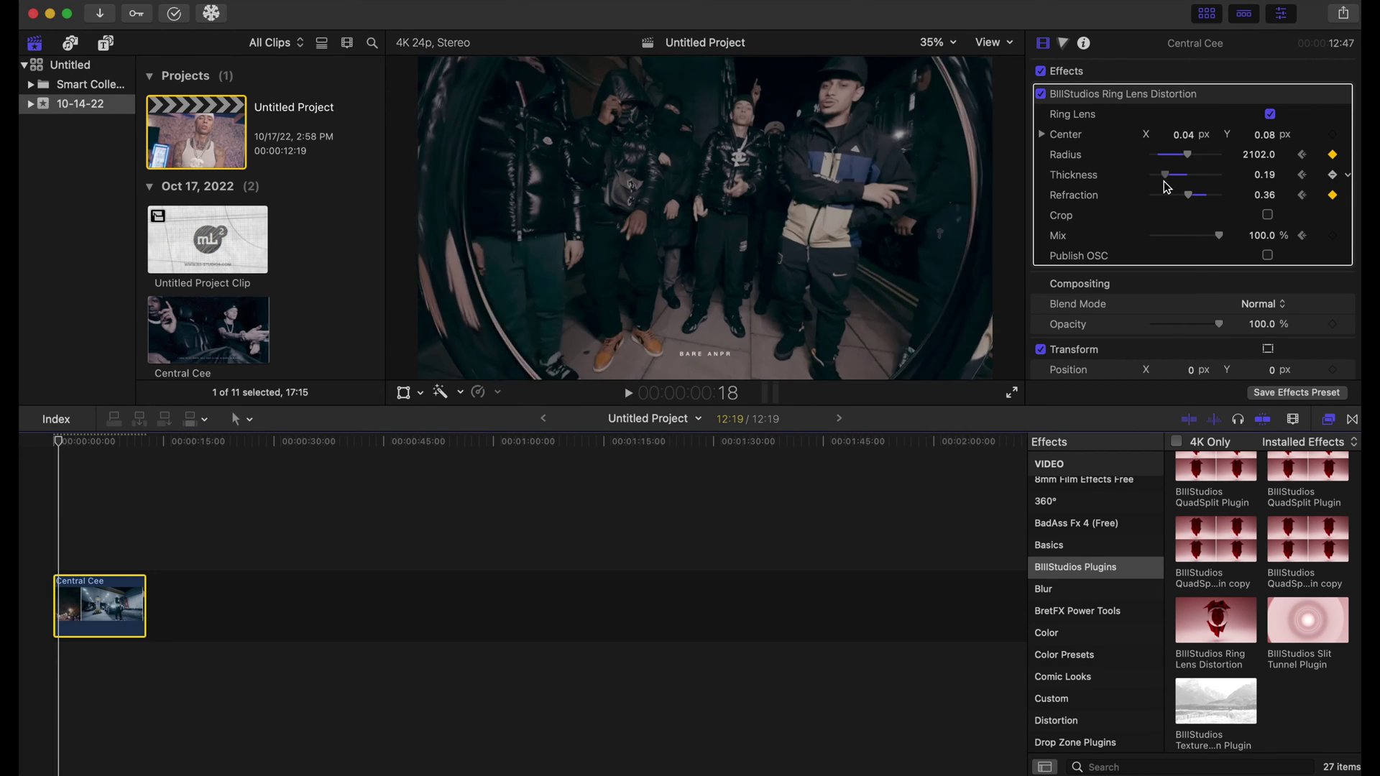
pyautogui.moveTo(1166, 189); pyautogui.dragTo(1163, 175)
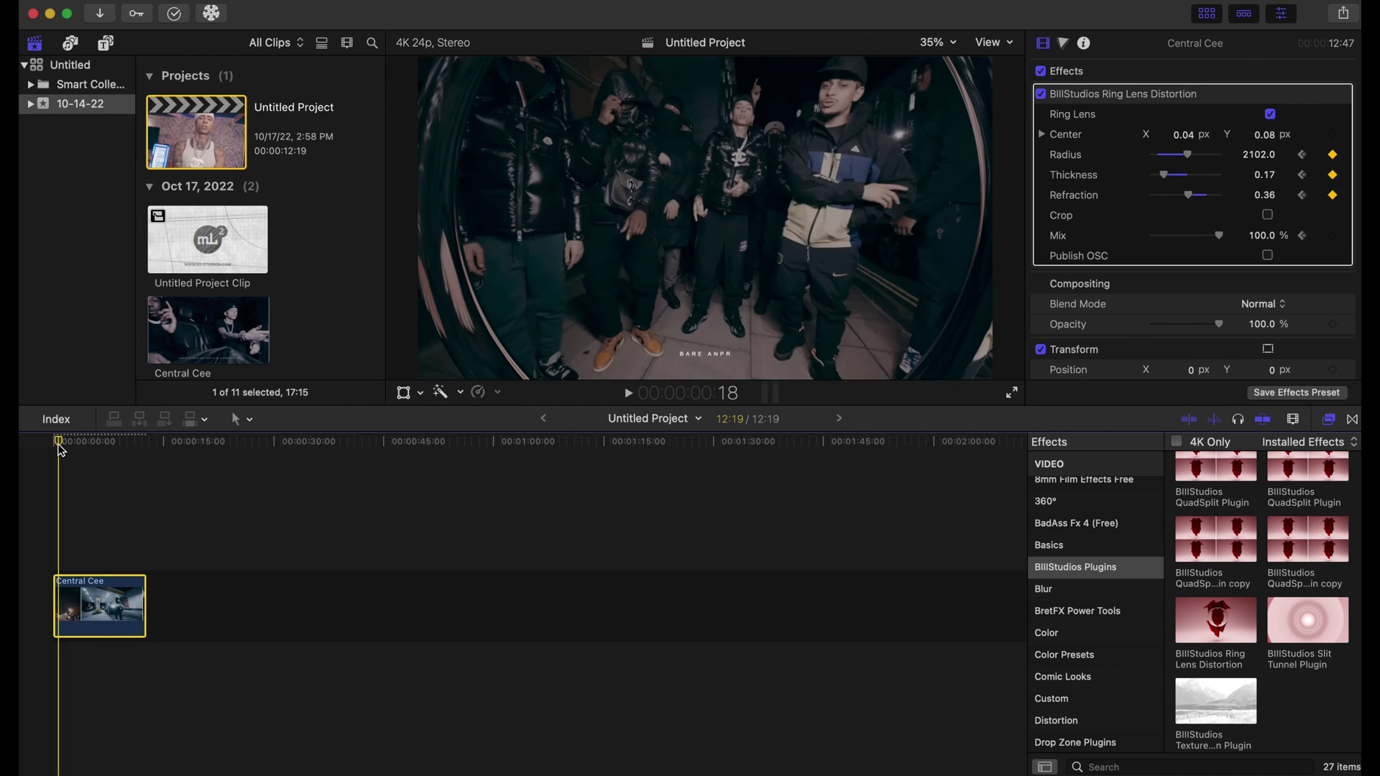
# About one second in, thicken the ring and shrink Radius back to 0, then play it back
pyautogui.press('Home')
pyautogui.click(66, 447)
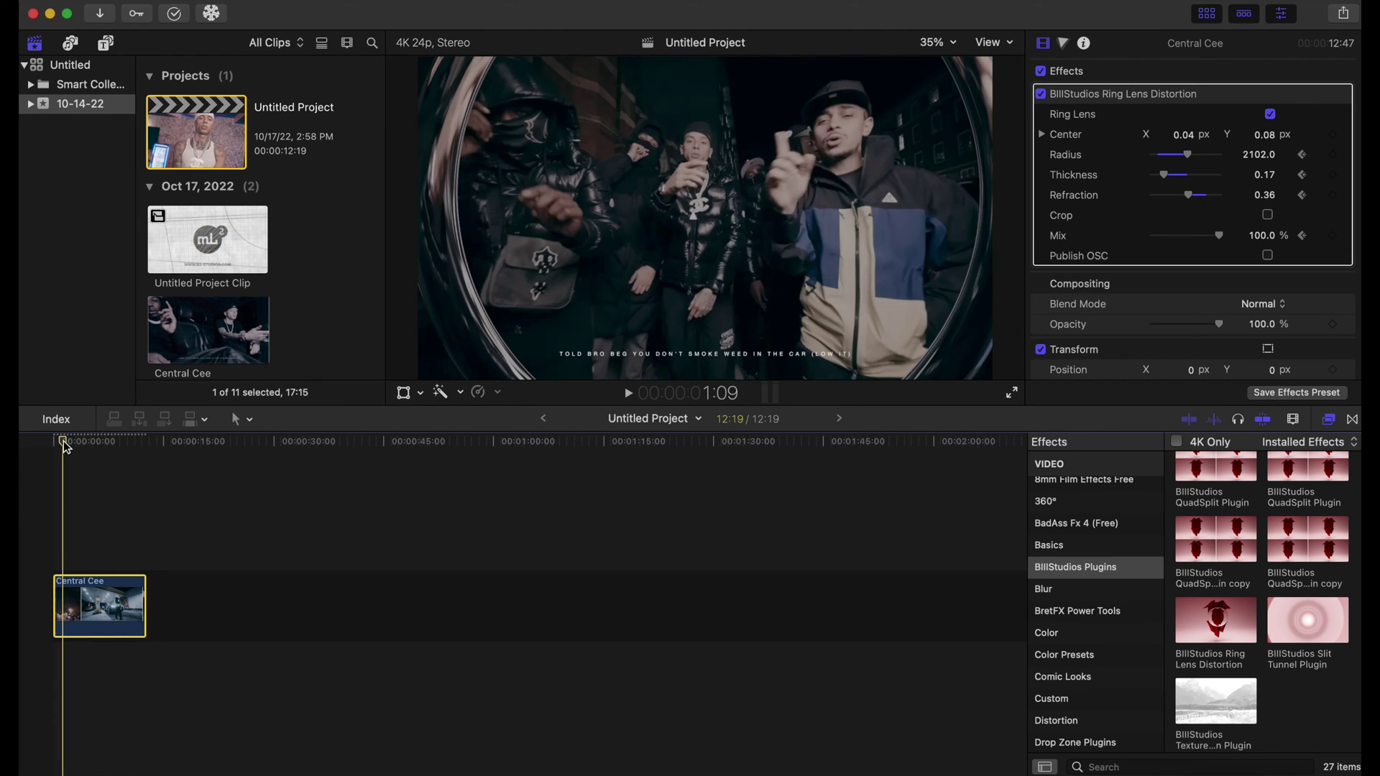
pyautogui.moveTo(67, 448); pyautogui.dragTo(71, 447)
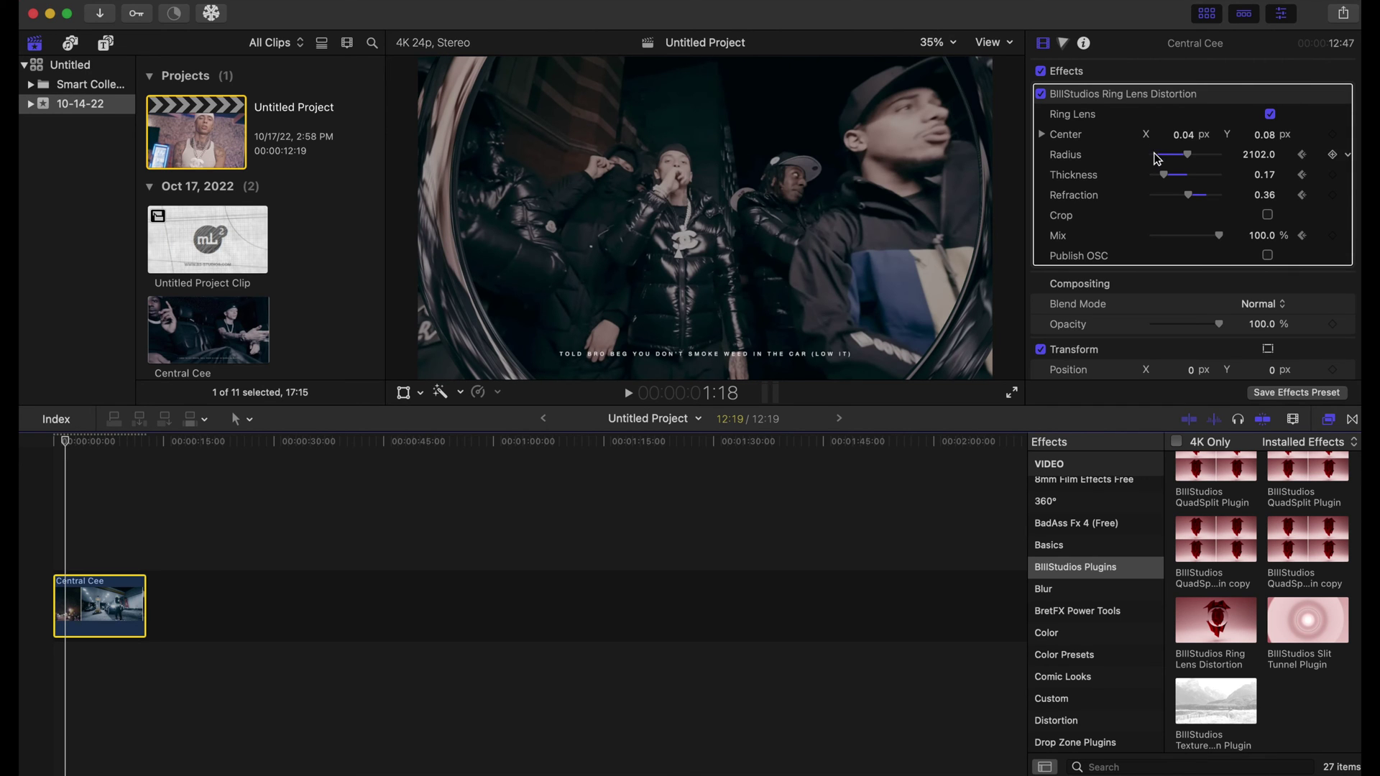
pyautogui.moveTo(1164, 180); pyautogui.dragTo(1214, 181)
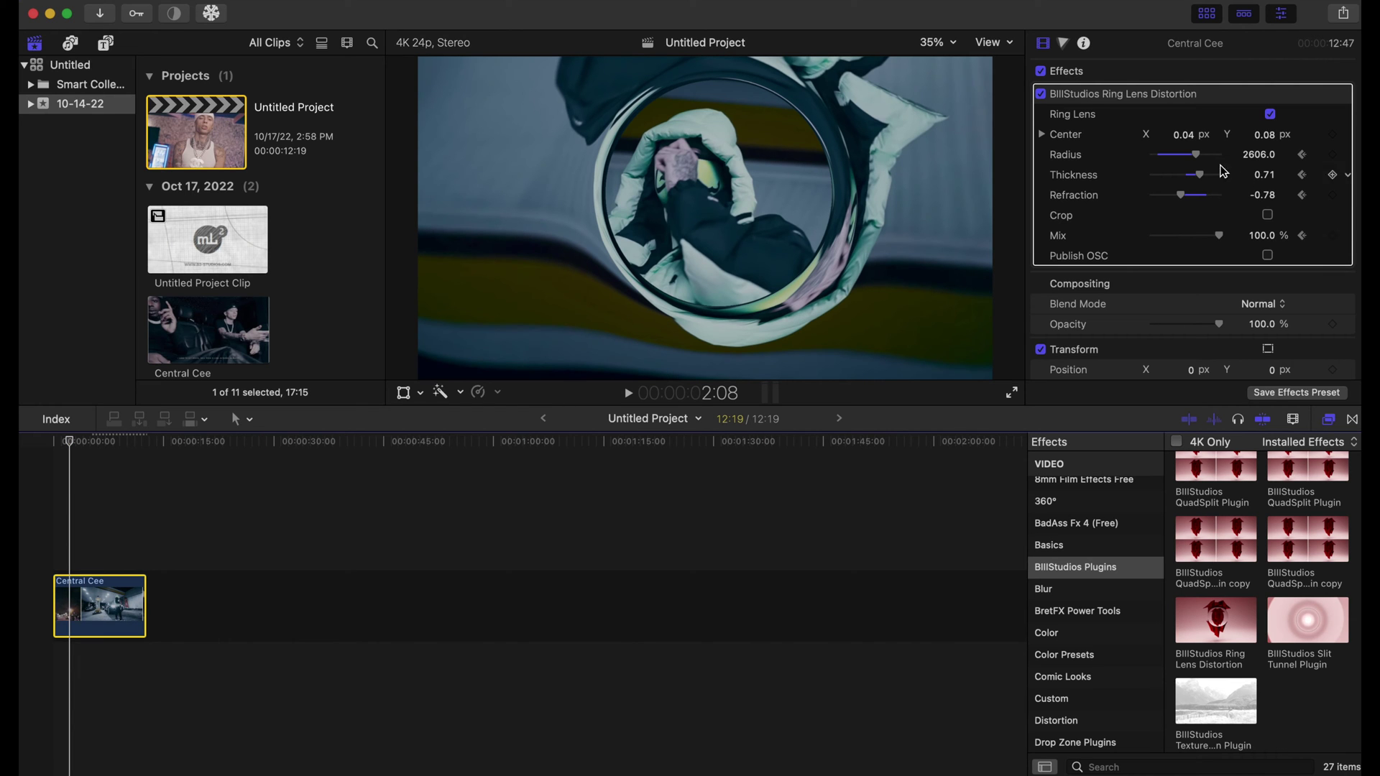
pyautogui.moveTo(1198, 157); pyautogui.dragTo(1149, 163)
pyautogui.press('Home')
pyautogui.press('space')
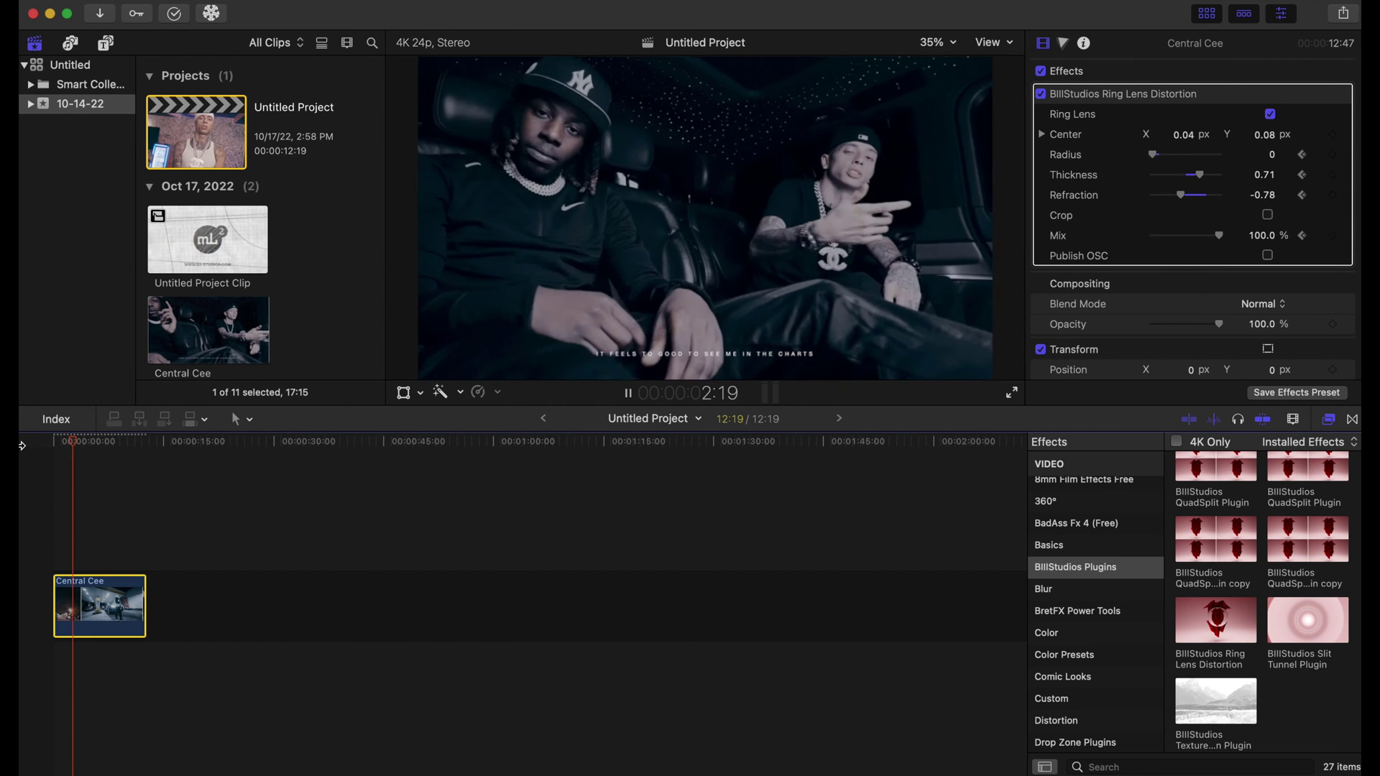
pyautogui.click(48, 446)
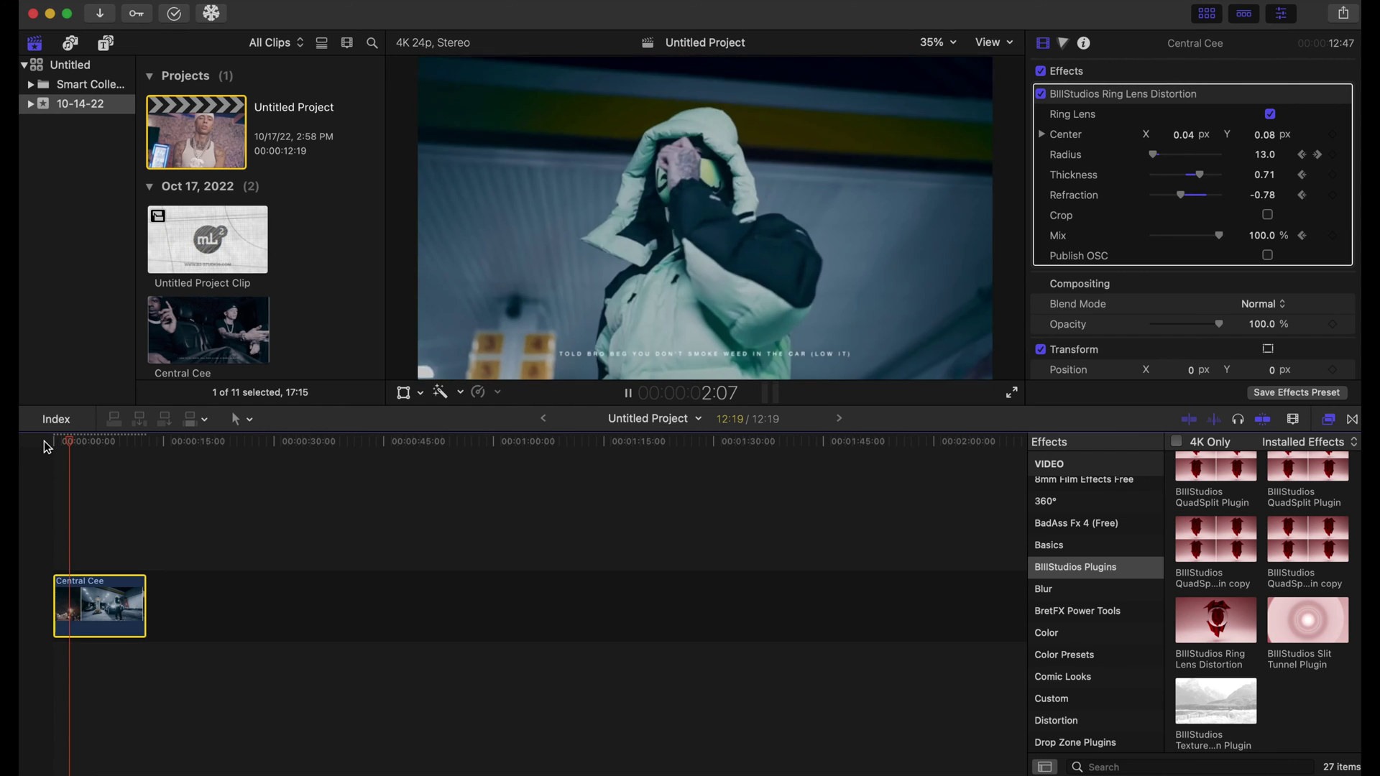
pyautogui.click(49, 436)
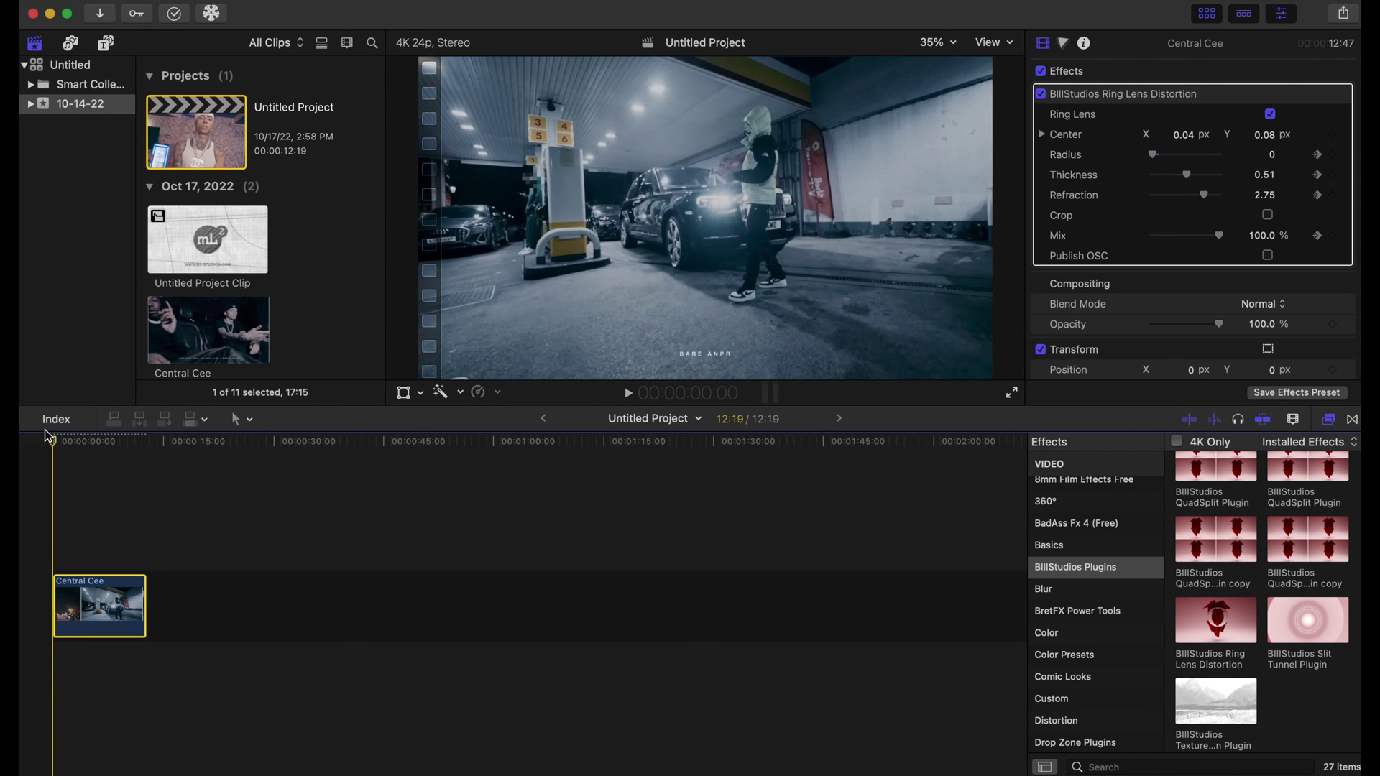
pyautogui.press('space')
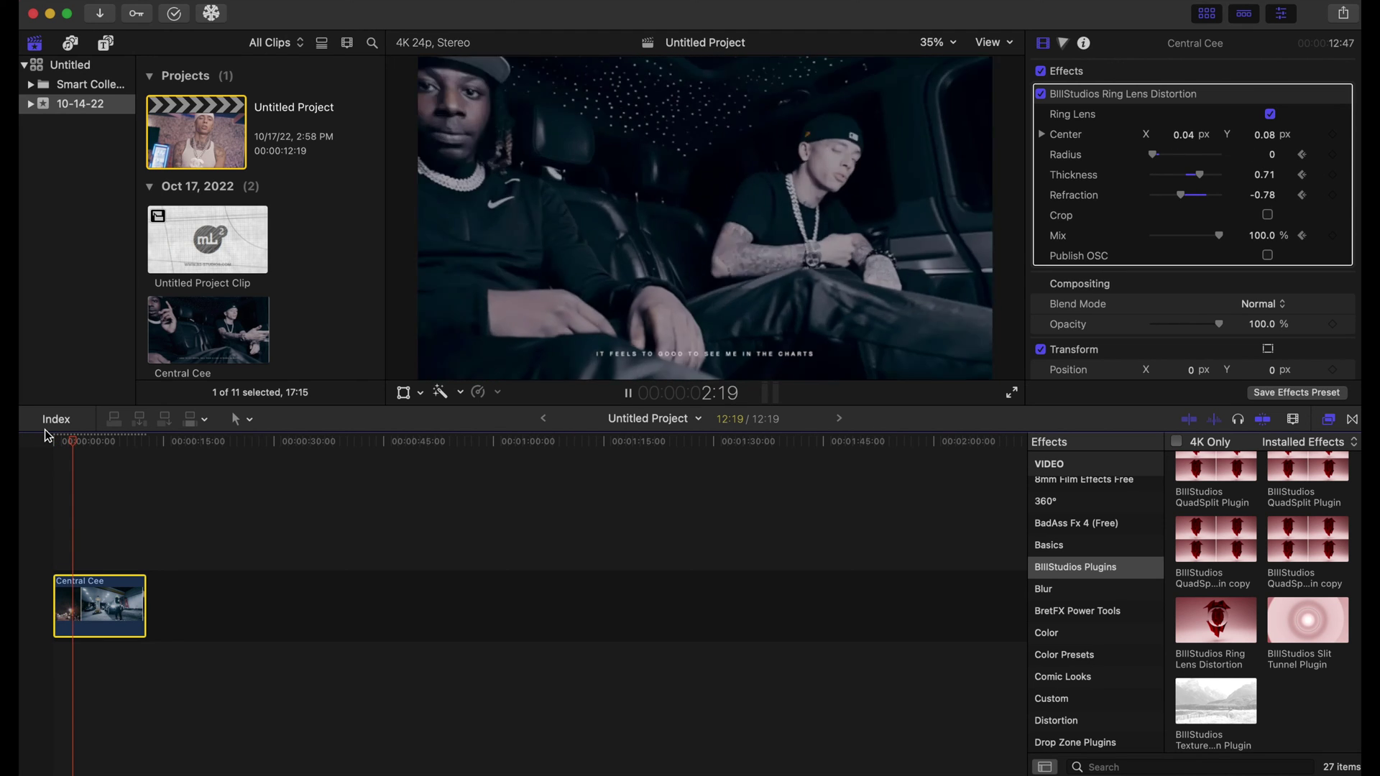
pyautogui.click(43, 442)
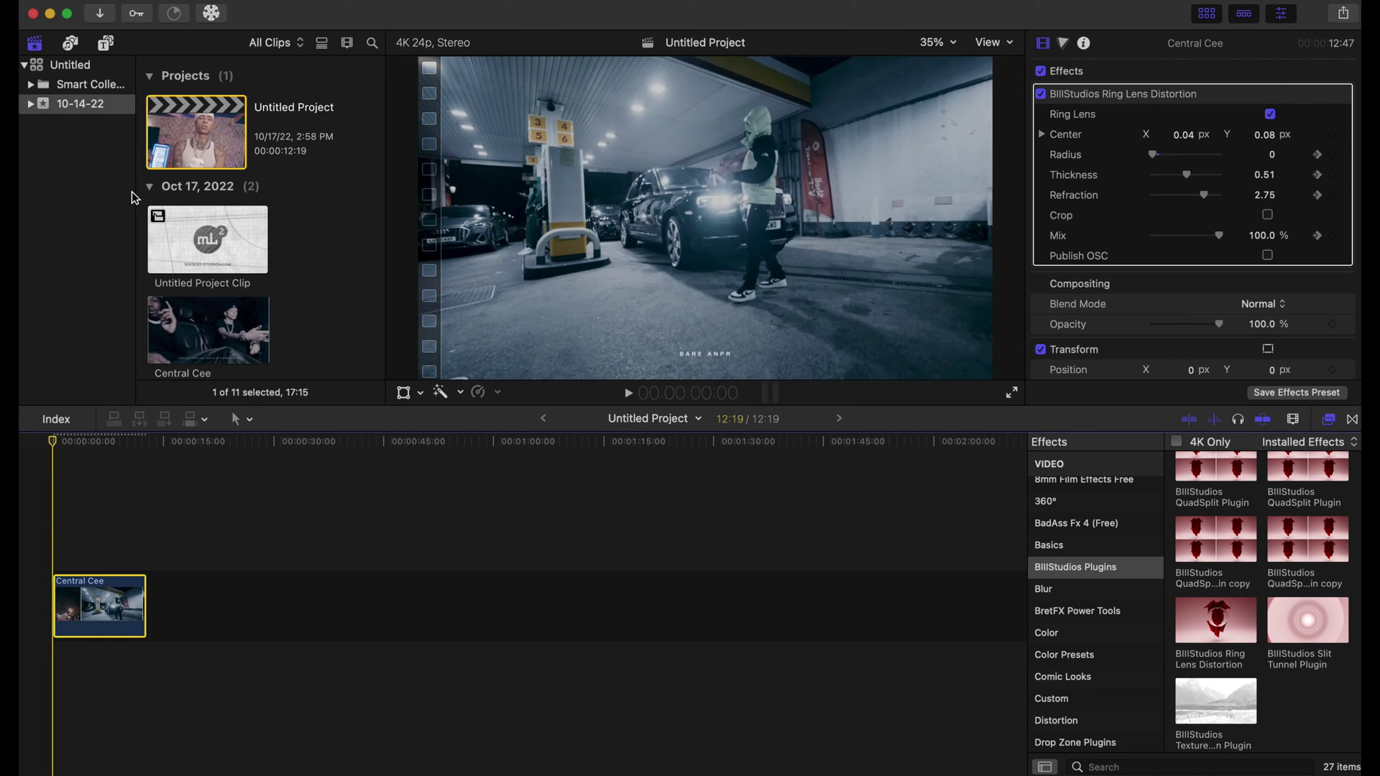
# Drag an Adjustment Layer above the Central Cee clip and blade it at the cut with Command+B
pyautogui.click(107, 44)
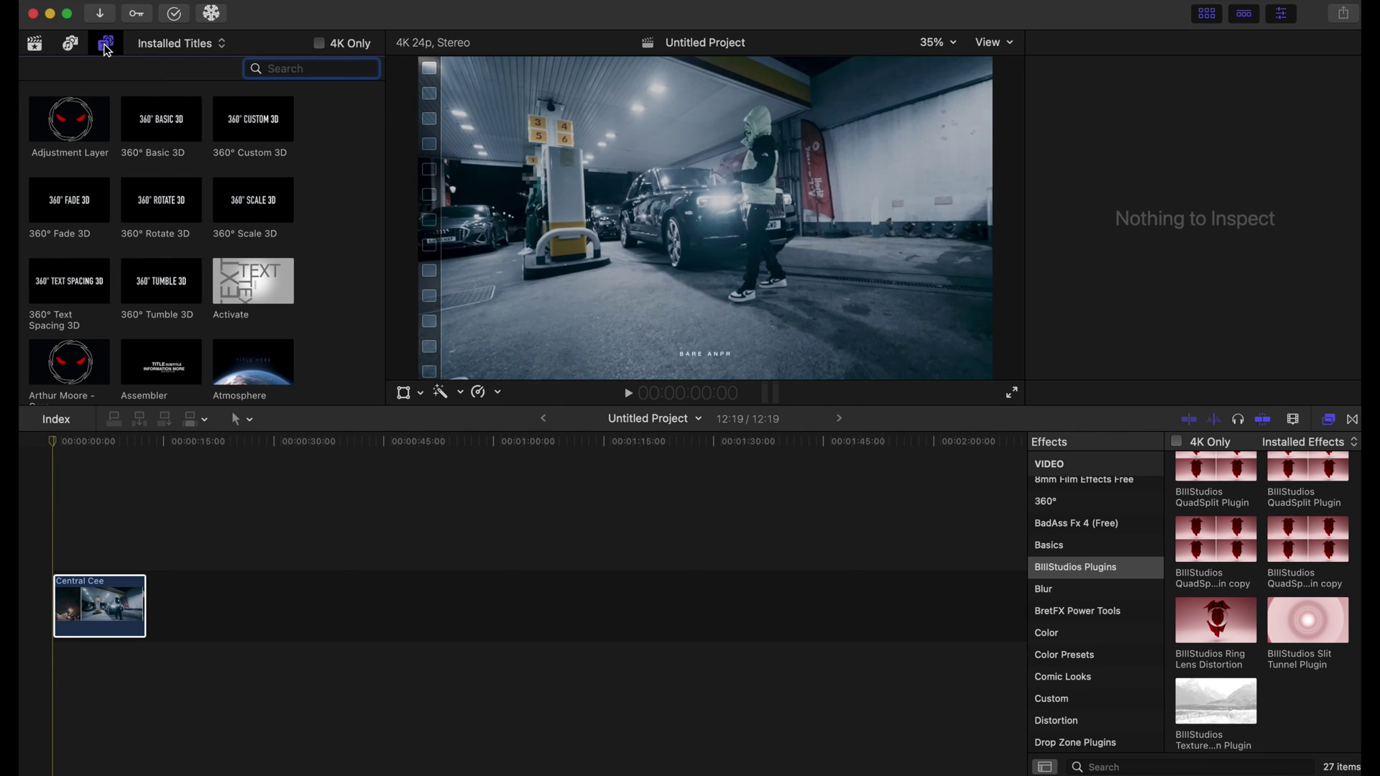
pyautogui.moveTo(58, 130); pyautogui.dragTo(66, 554)
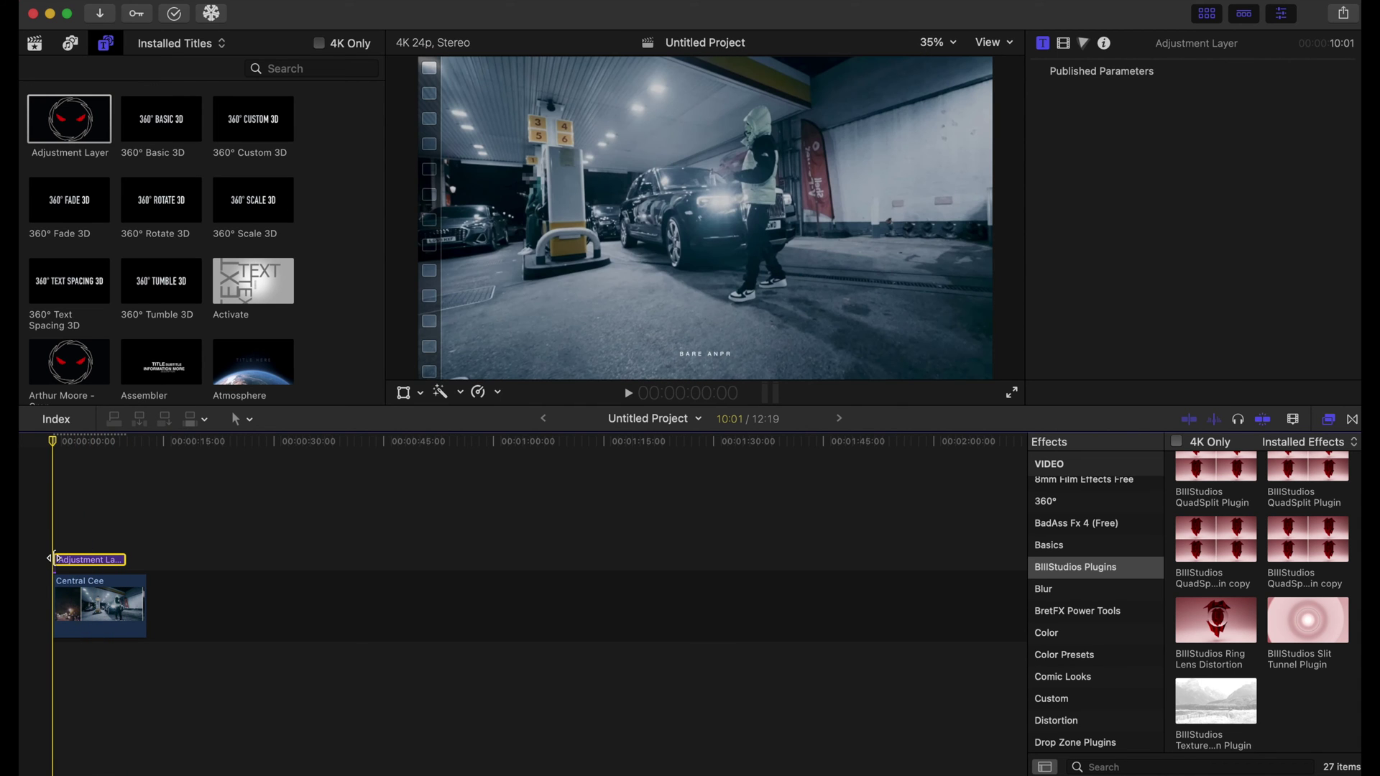
pyautogui.press('space')
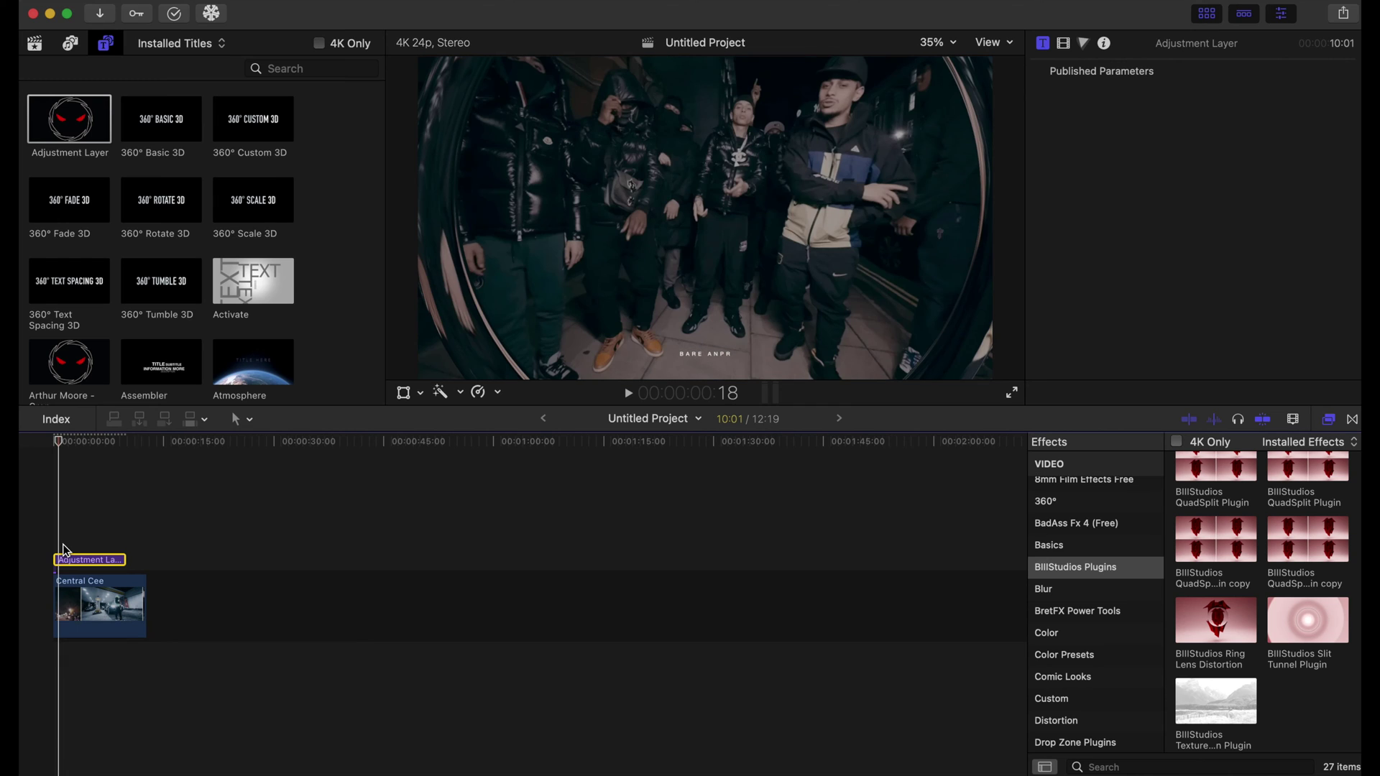
pyautogui.press('super+b')
# Trim the adjustment layer's start later, then drop Blur > Directional onto it
pyautogui.moveTo(68, 564); pyautogui.dragTo(89, 562)
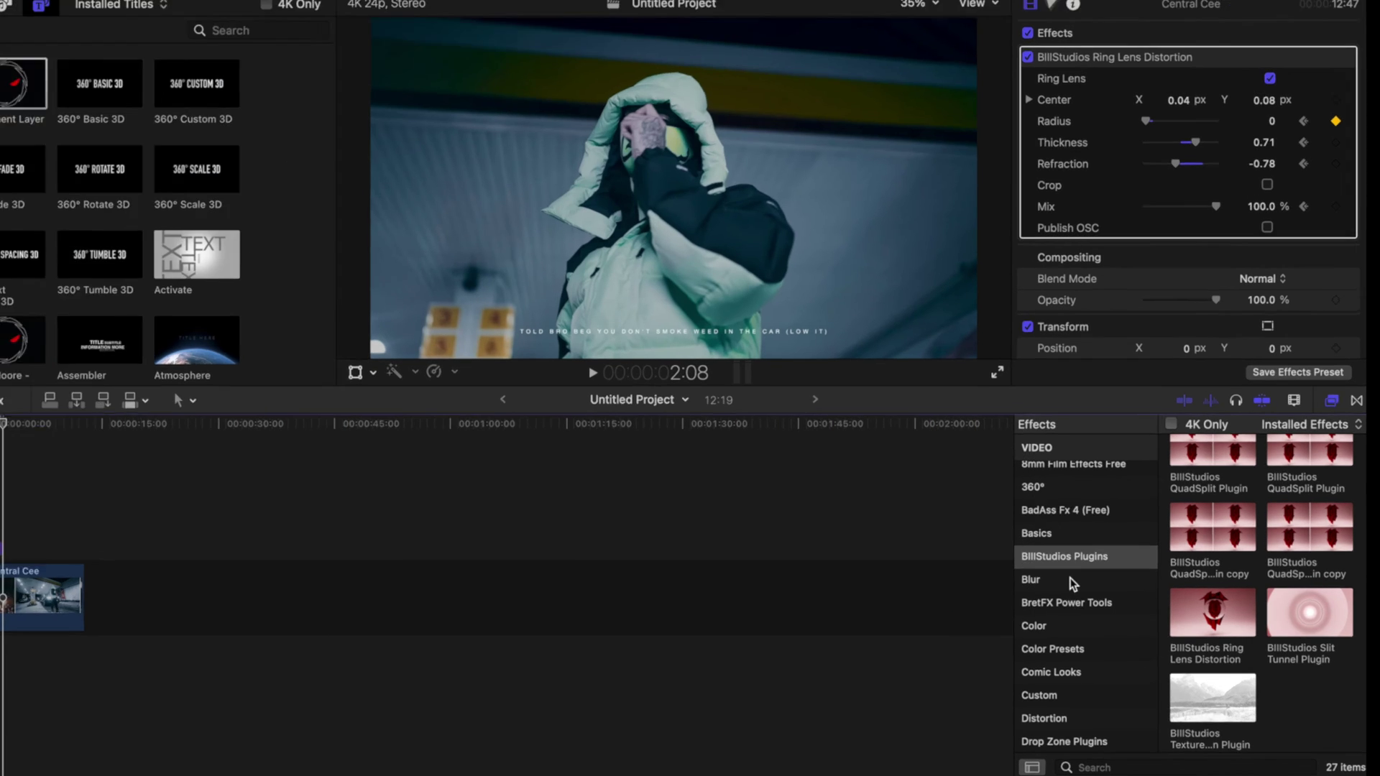
pyautogui.click(1072, 581)
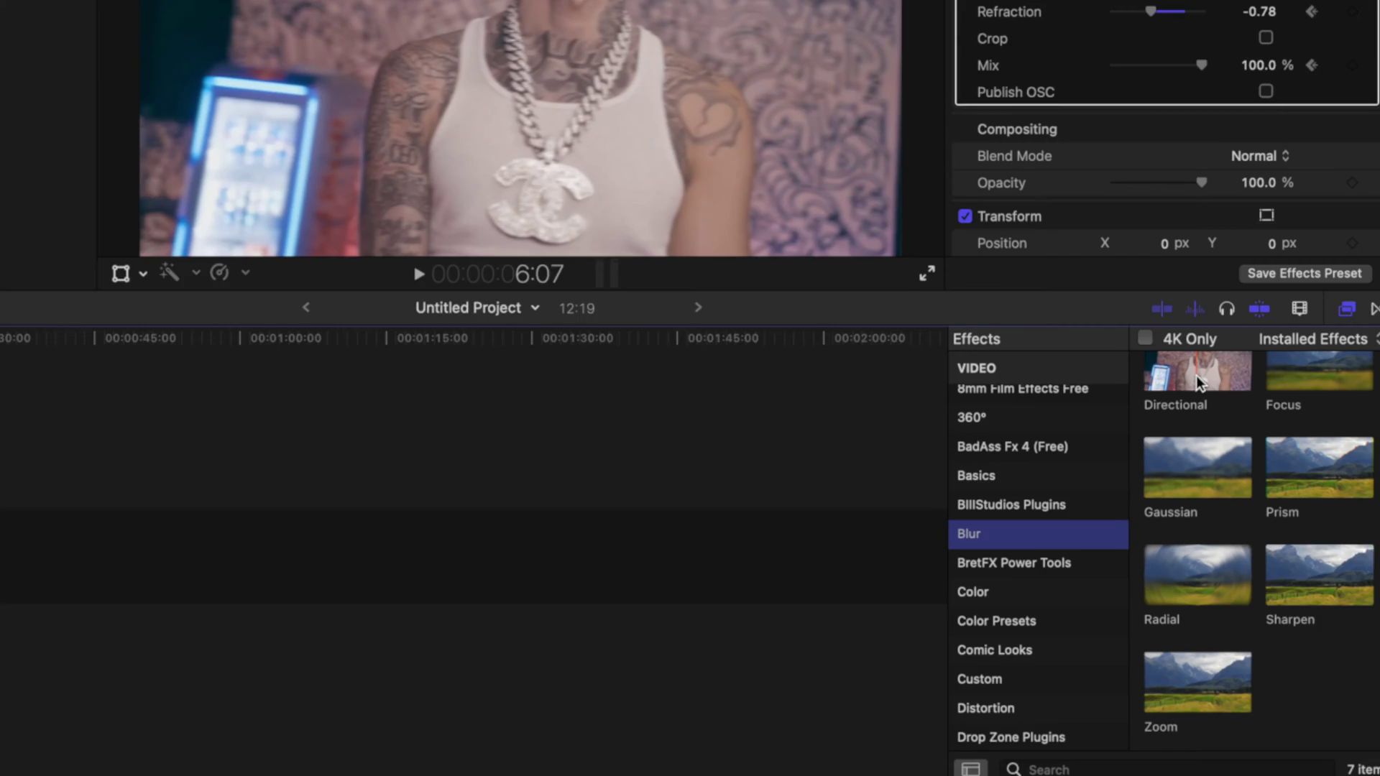
pyautogui.moveTo(1182, 352); pyautogui.dragTo(0, 658)
pyautogui.moveTo(194, 690); pyautogui.dragTo(65, 560)
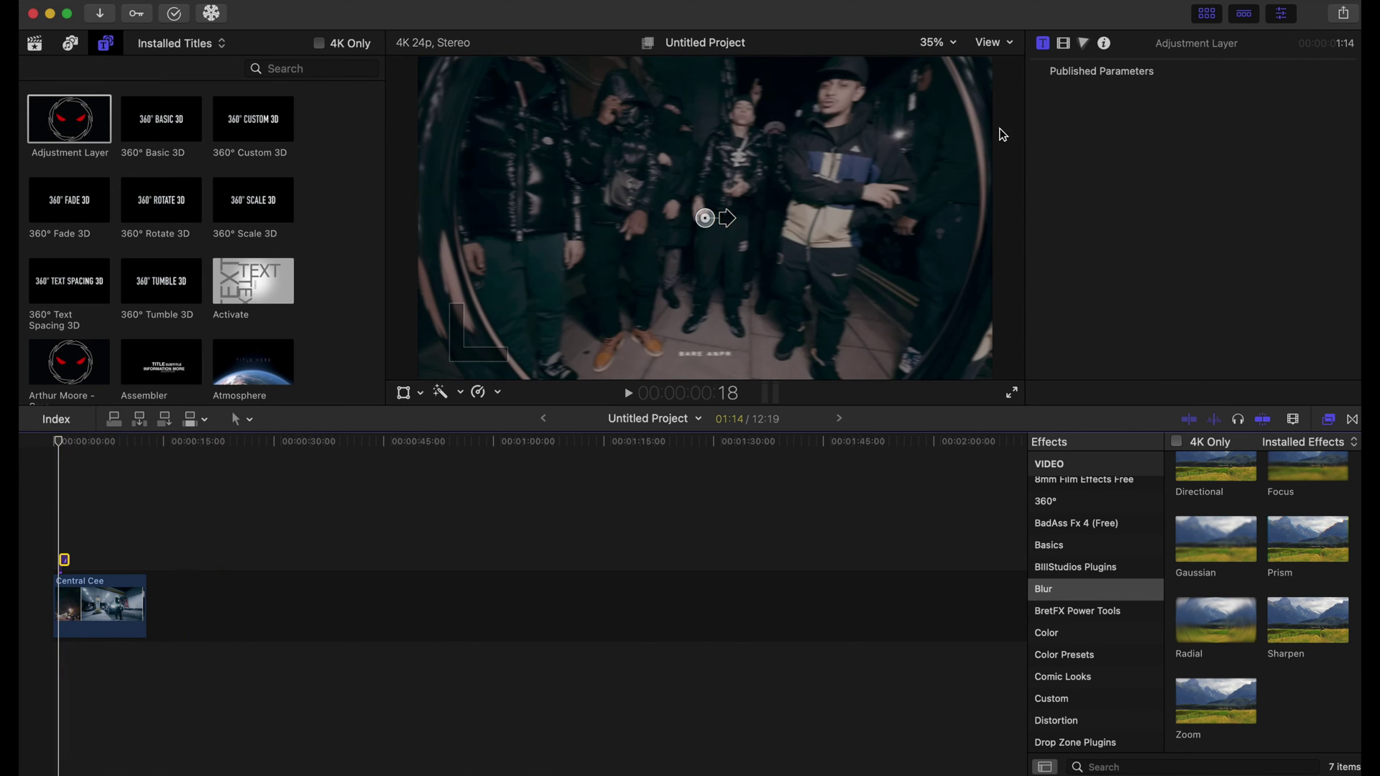
# Set a strong Directional blur in the viewer, then step forward reducing and rotating it over two seconds
pyautogui.click(1065, 44)
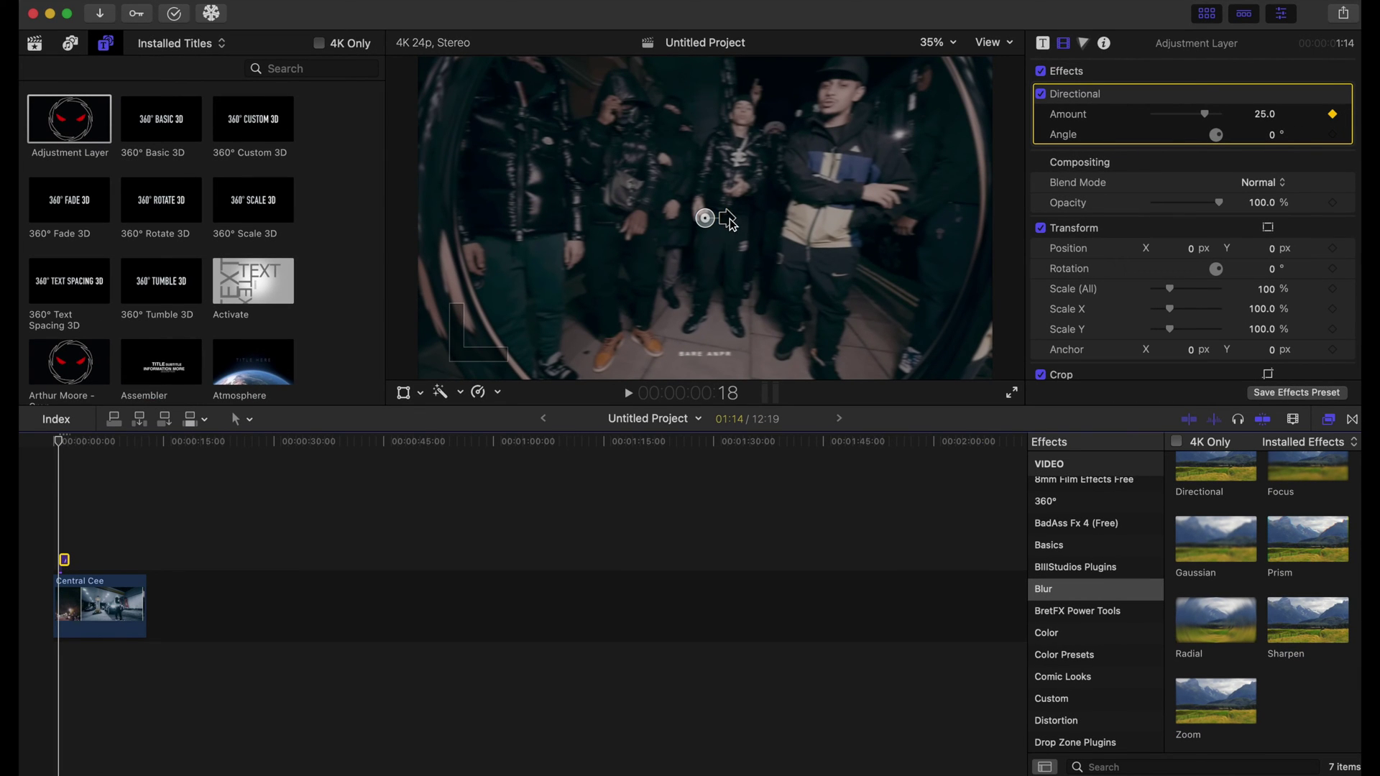
pyautogui.moveTo(728, 218); pyautogui.dragTo(732, 217)
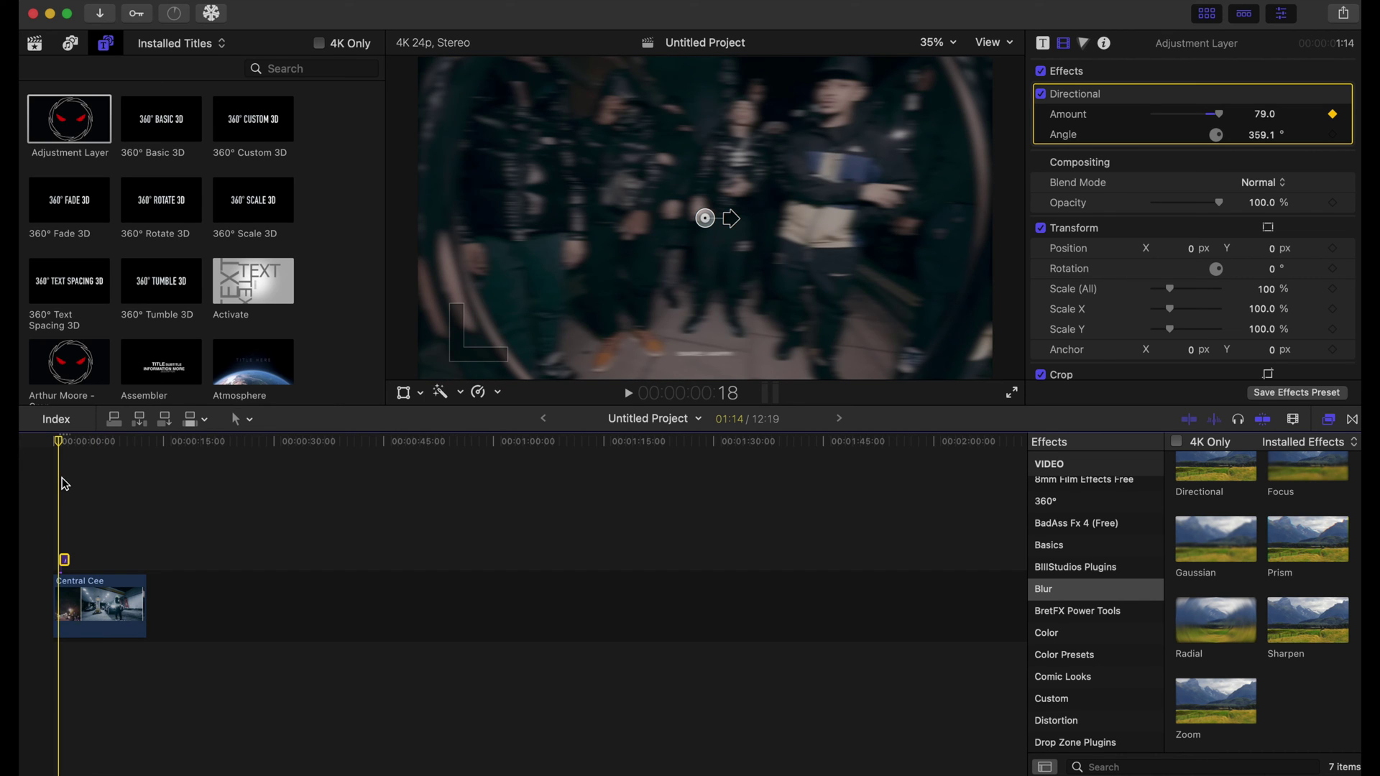
pyautogui.press('Right')
pyautogui.press('Right')
pyautogui.press('Right')
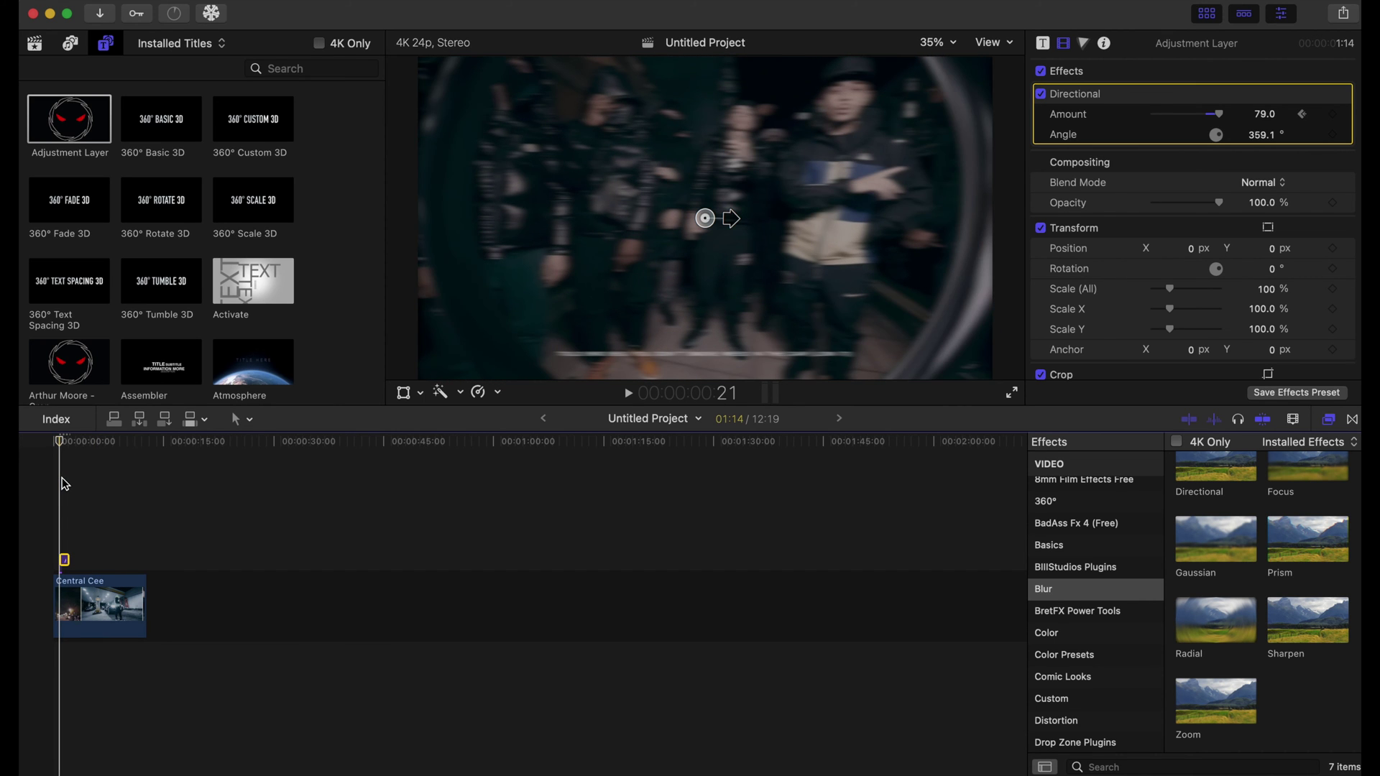
pyautogui.moveTo(730, 218); pyautogui.dragTo(706, 194)
pyautogui.press('Right')
pyautogui.press('Right')
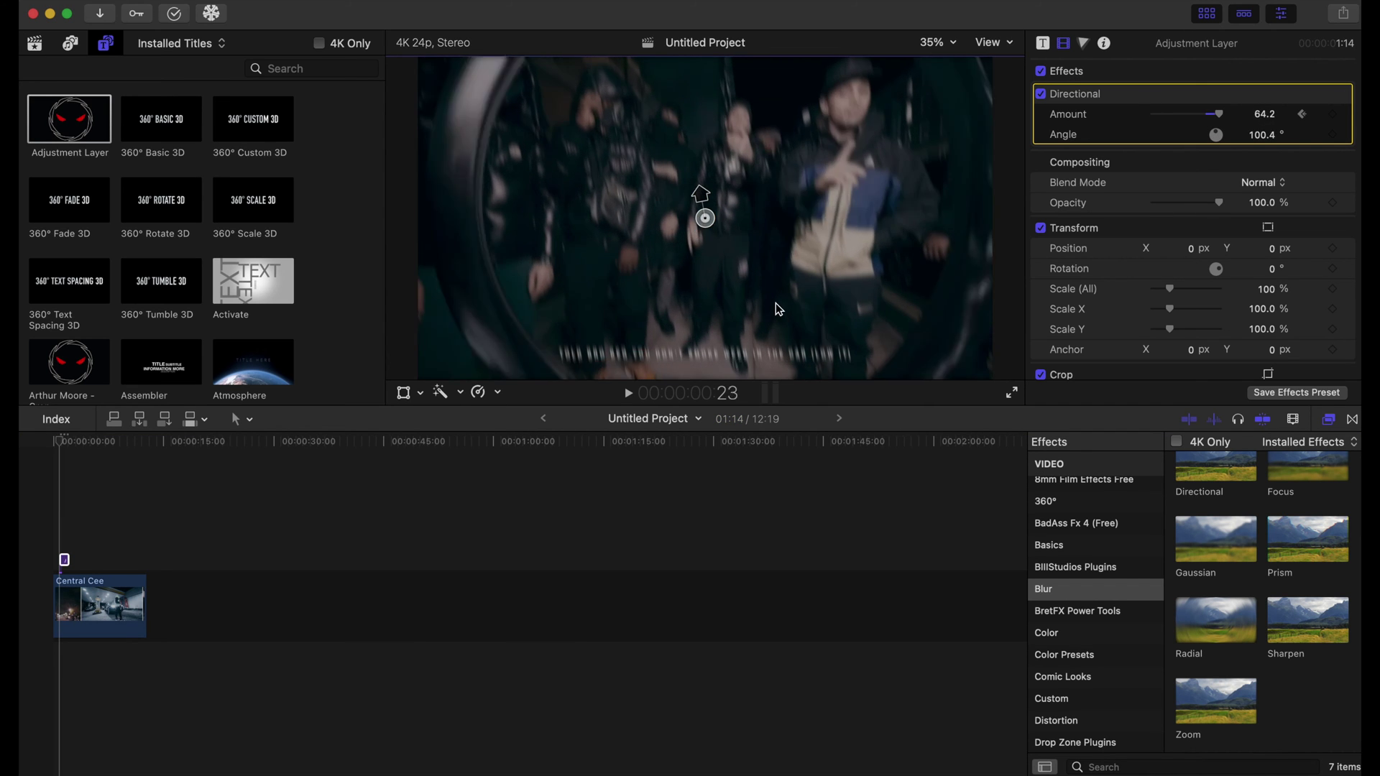
pyautogui.press('Right')
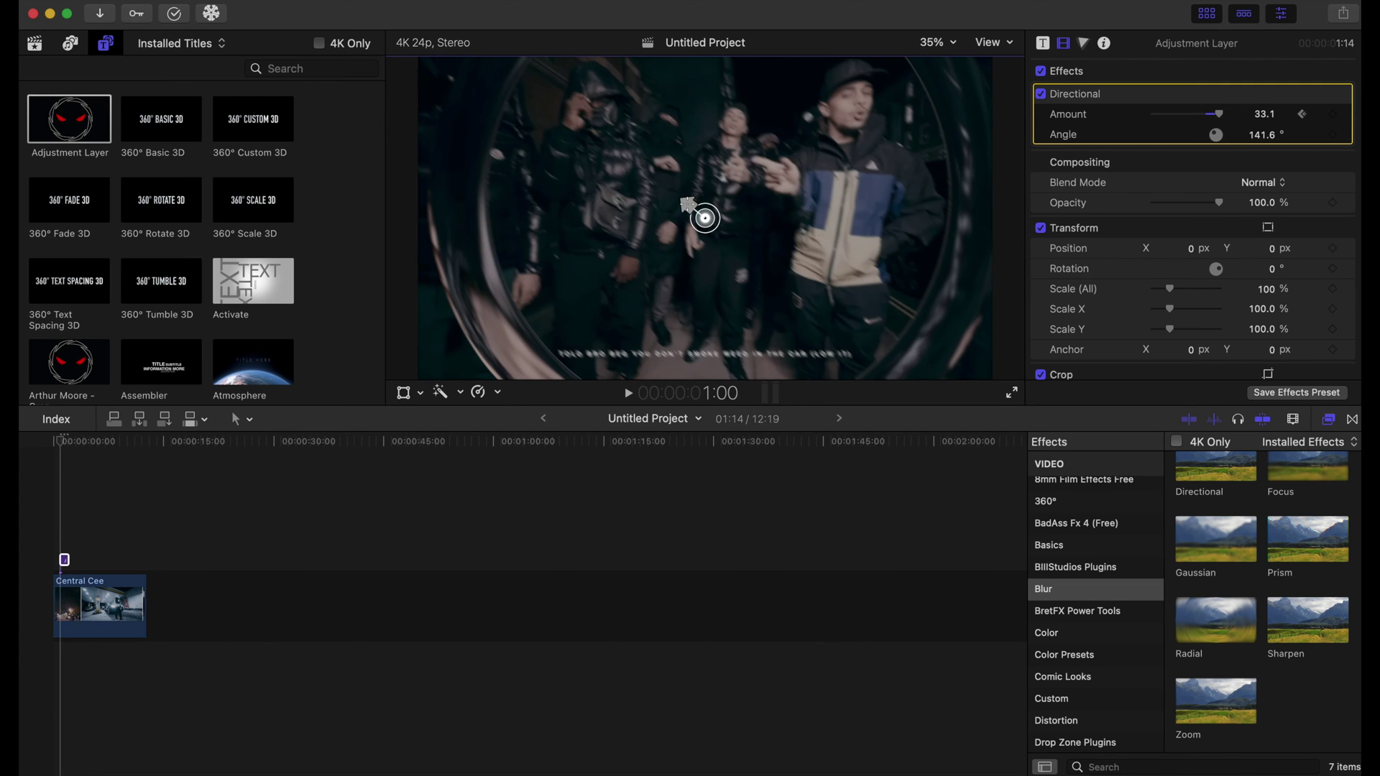
pyautogui.press('Right')
pyautogui.press('Right')
pyautogui.press('Right')
pyautogui.press('Right')
pyautogui.press('Right')
pyautogui.press('Right')
pyautogui.press('Right')
pyautogui.press('Right')
pyautogui.press('Right')
pyautogui.press('Right')
pyautogui.press('Right')
pyautogui.press('Right')
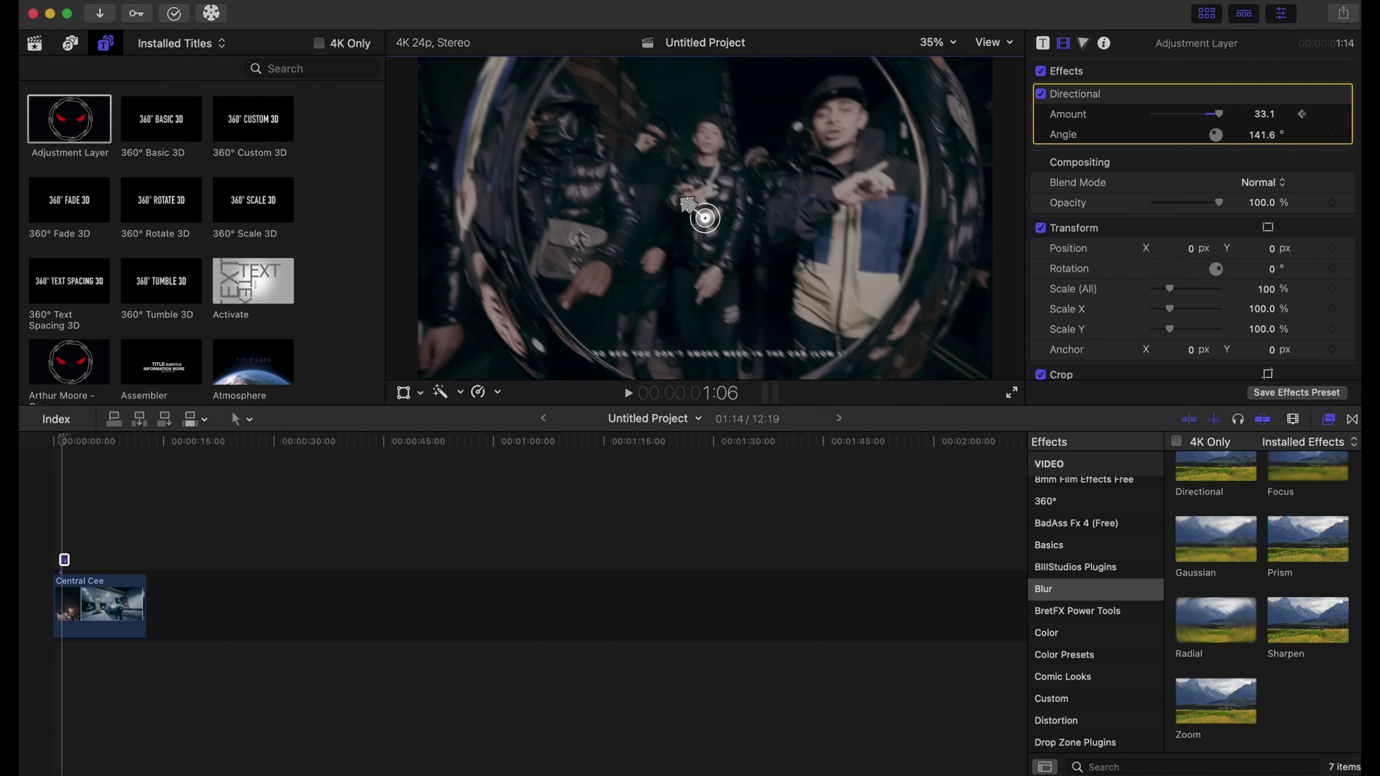
pyautogui.press('Right')
pyautogui.press('Right')
pyautogui.press('Right')
pyautogui.press('Right')
pyautogui.press('Right')
pyautogui.press('Right')
pyautogui.press('Right')
pyautogui.press('Right')
pyautogui.press('Right')
pyautogui.press('Right')
pyautogui.press('Right')
pyautogui.press('Right')
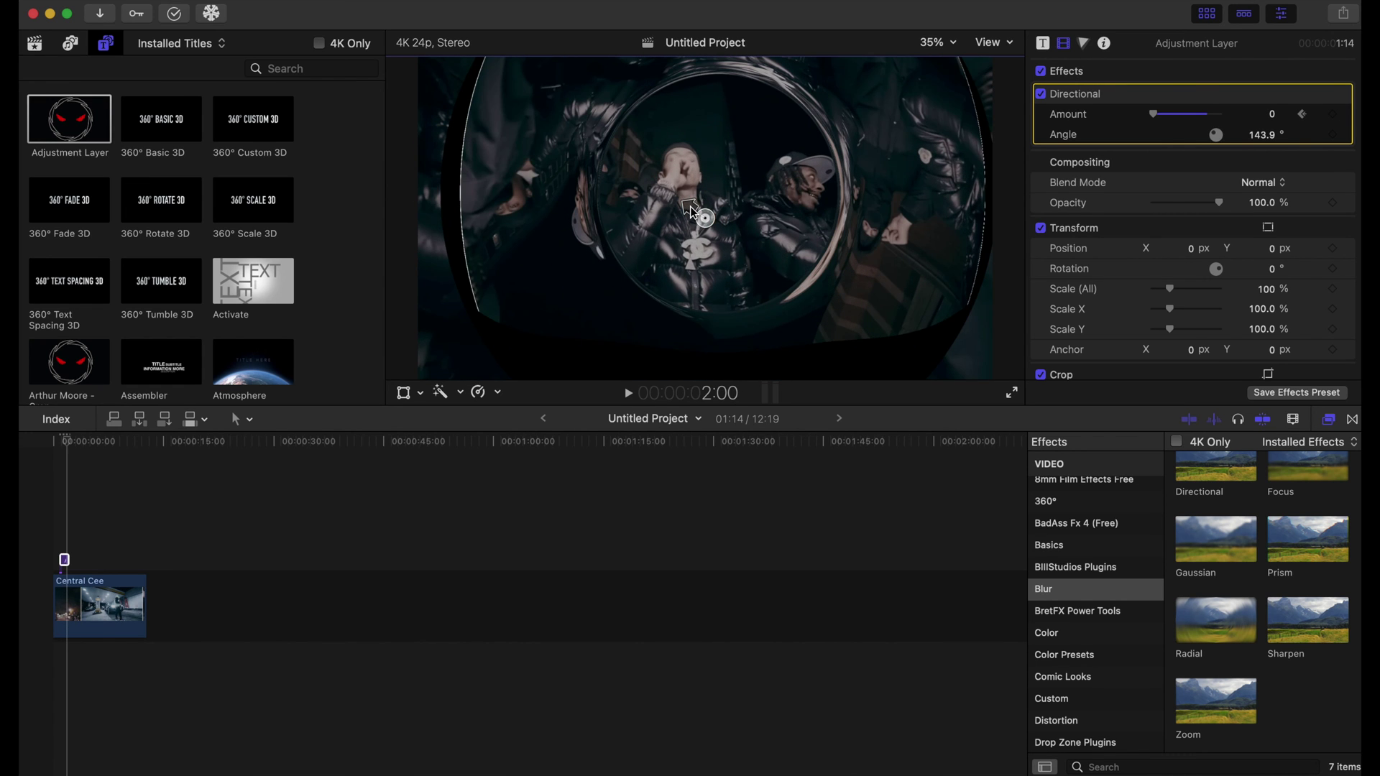
pyautogui.press('Right')
pyautogui.press('Right')
pyautogui.press('Right')
pyautogui.press('Right')
pyautogui.press('Right')
pyautogui.press('Right')
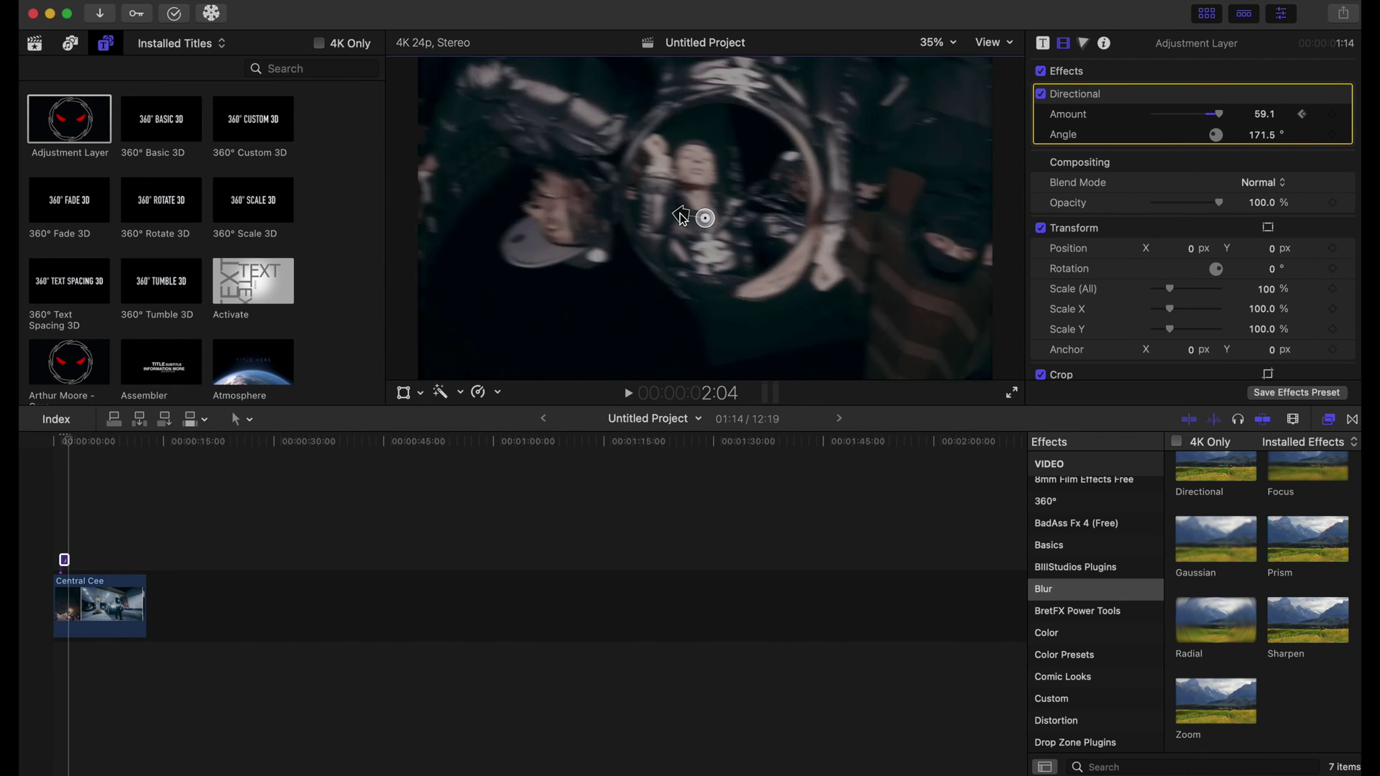
pyautogui.press('Right')
pyautogui.press('Right')
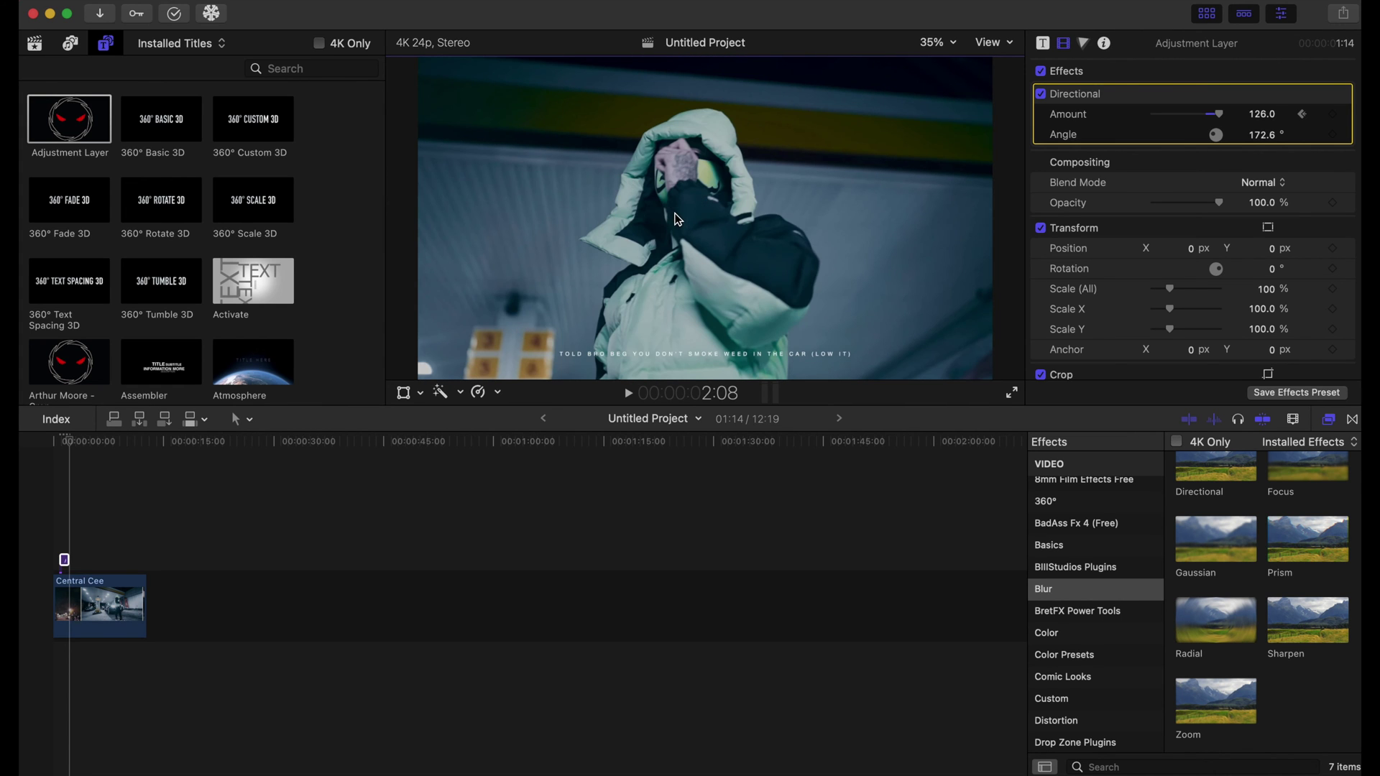
# Play back the directional blur animation from near the start of the timeline
pyautogui.click(52, 441)
pyautogui.press('space')
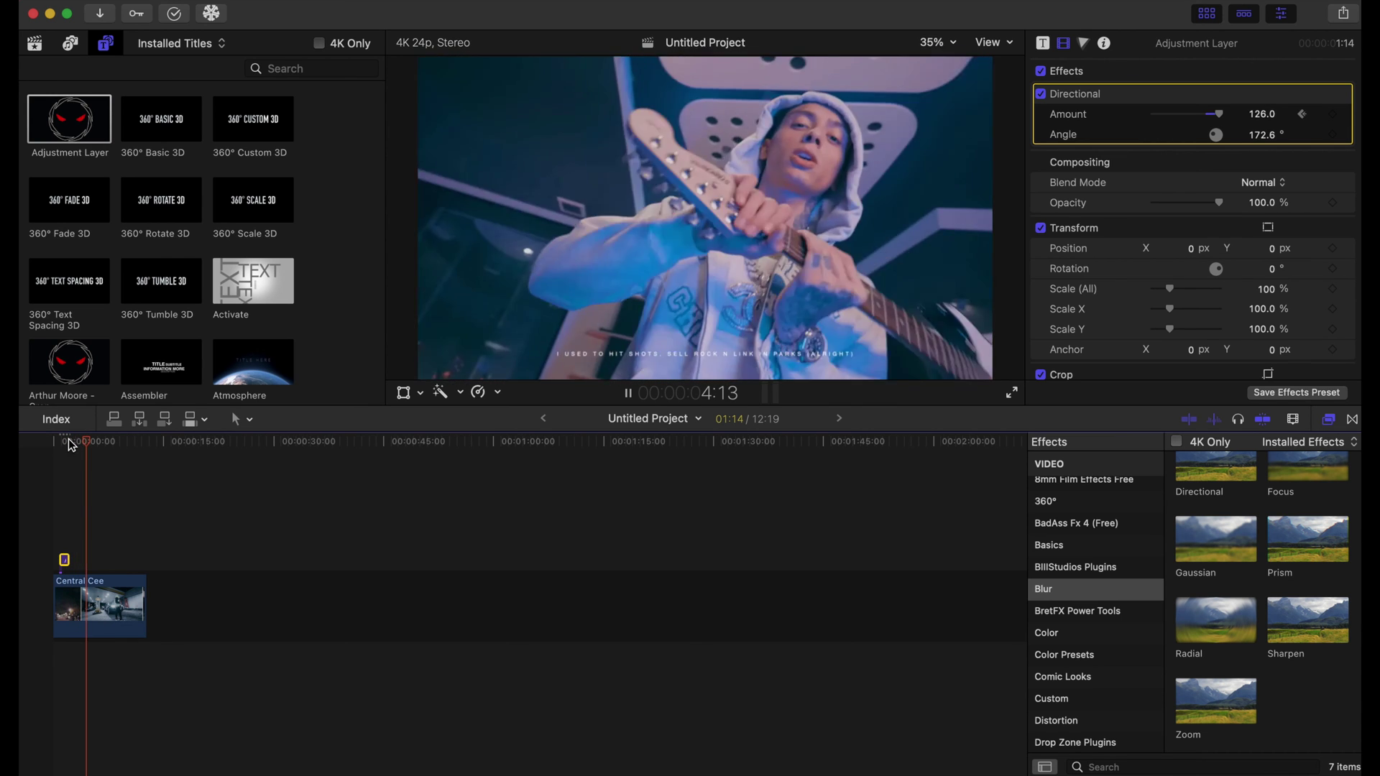
pyautogui.press('space')
pyautogui.click(53, 442)
pyautogui.press('space')
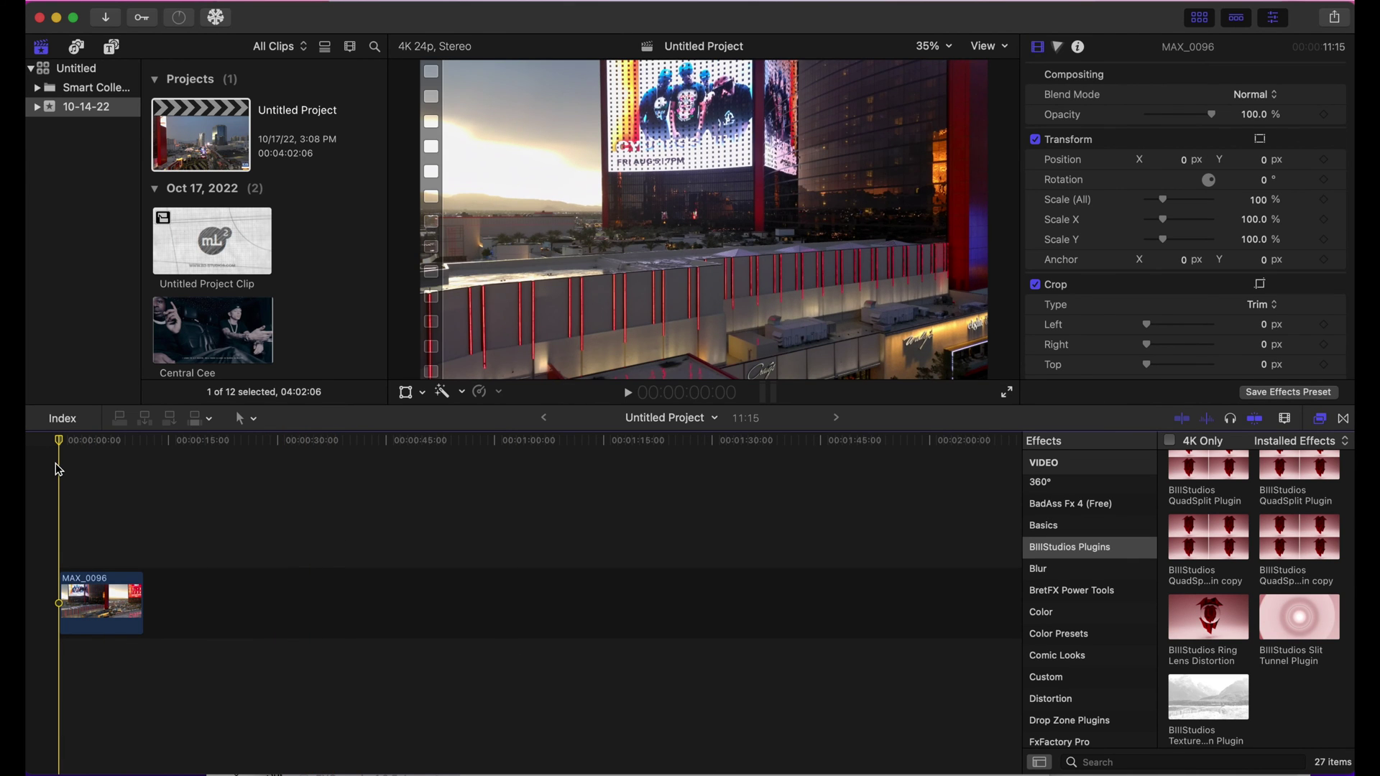
# Skim MAX_0096 to about eight seconds and drop the Slit Tunnel Plugin onto it
pyautogui.moveTo(66, 441); pyautogui.dragTo(67, 518)
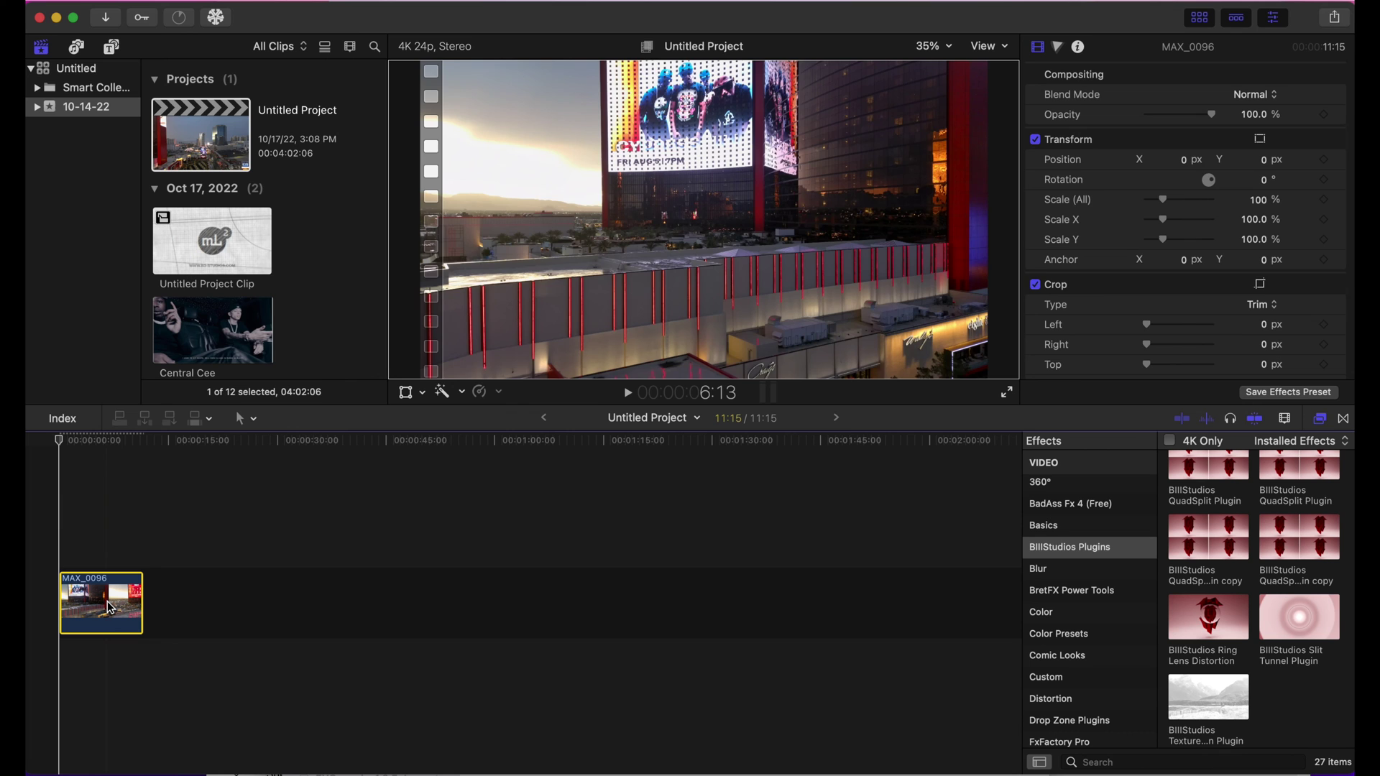
pyautogui.moveTo(110, 608); pyautogui.dragTo(108, 607)
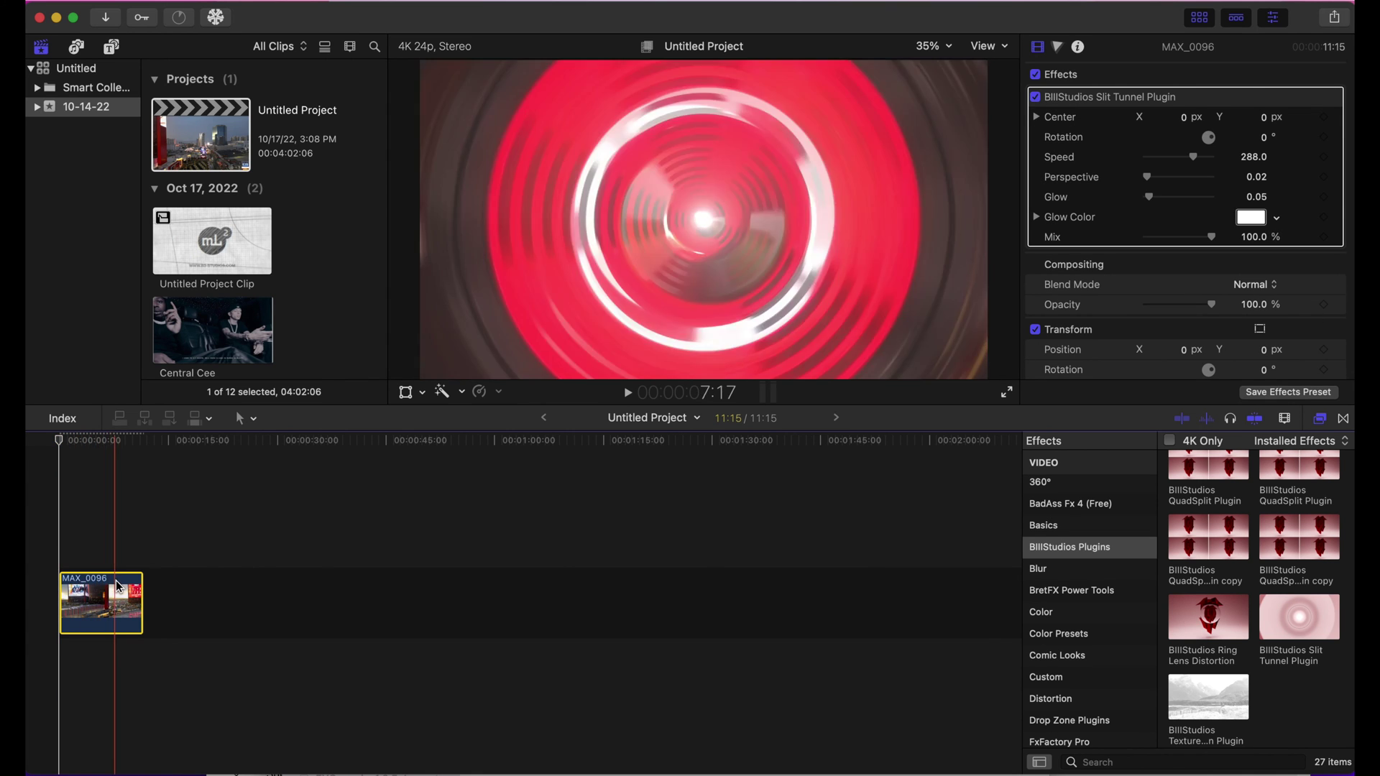
# Play the clip from the start and stop the playhead at the four-second mark
pyautogui.click(52, 560)
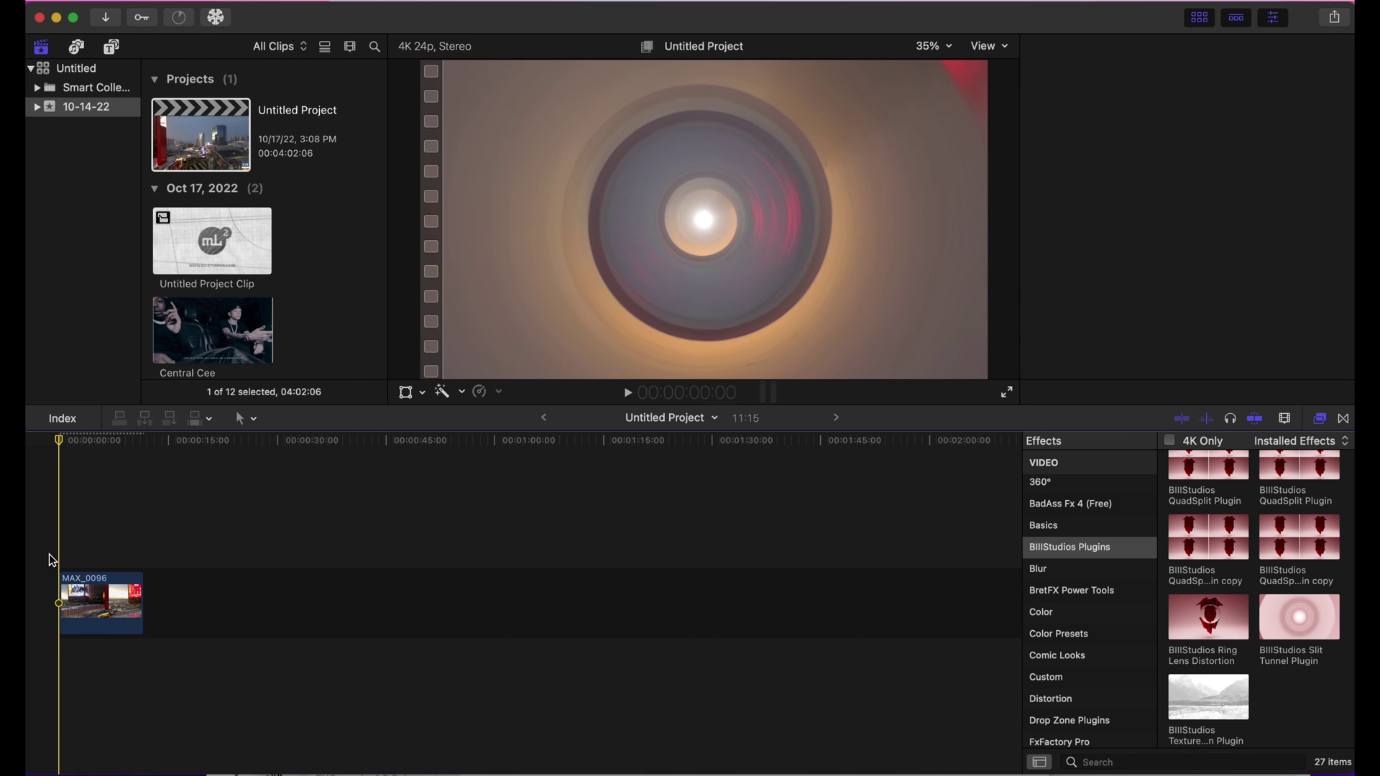
pyautogui.press('super+4')
pyautogui.press('space')
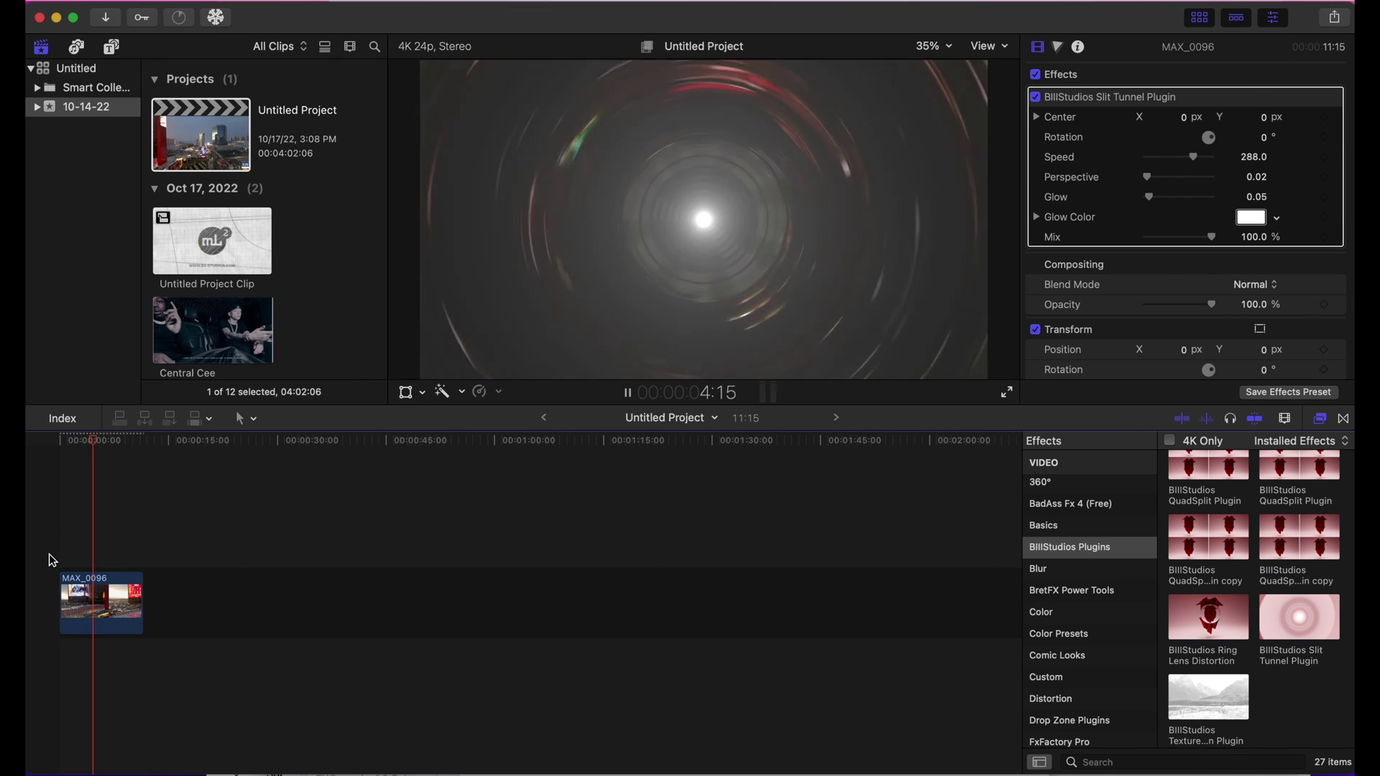
pyautogui.click(90, 440)
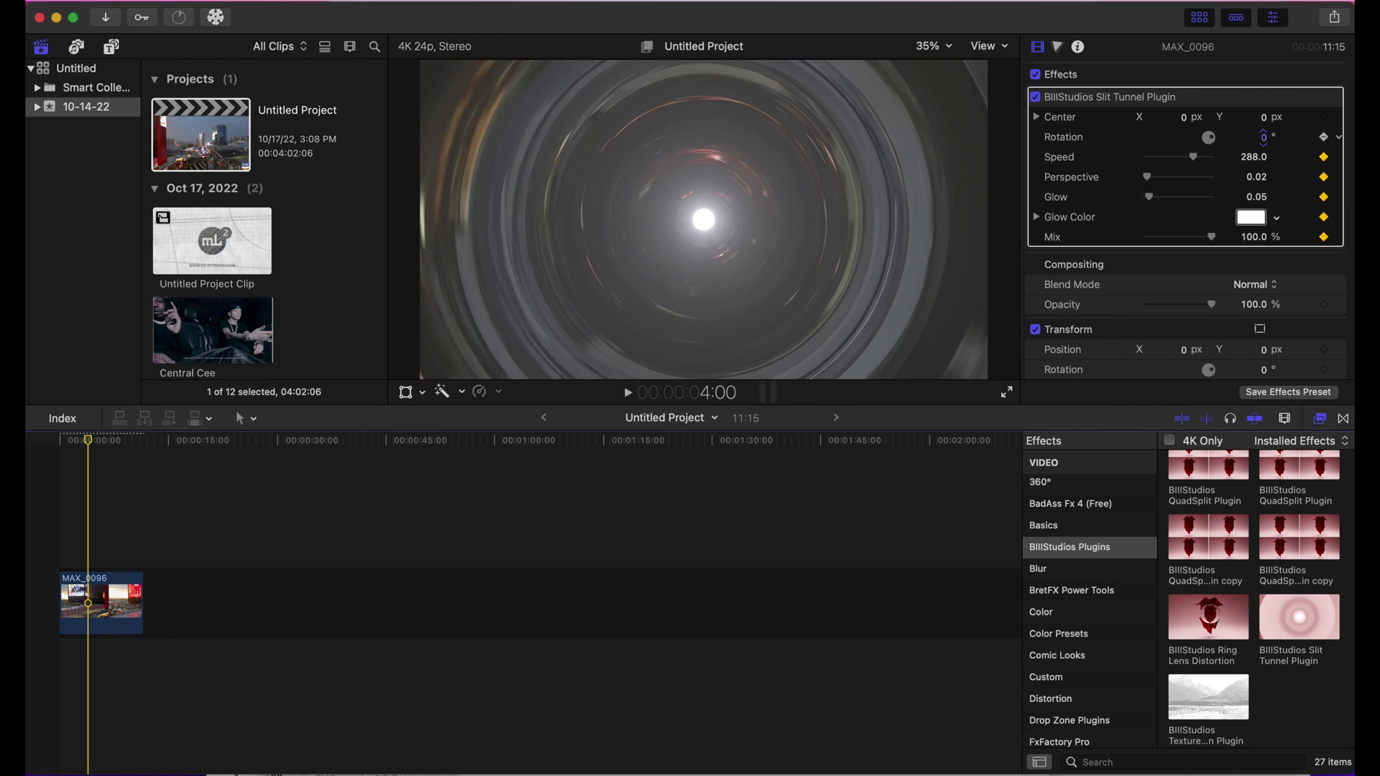
# Keyframe Slit Tunnel Rotation 8.0°, Glow 0.1 and Perspective 0, then rewind the playhead
pyautogui.moveTo(1263, 137); pyautogui.dragTo(1260, 136)
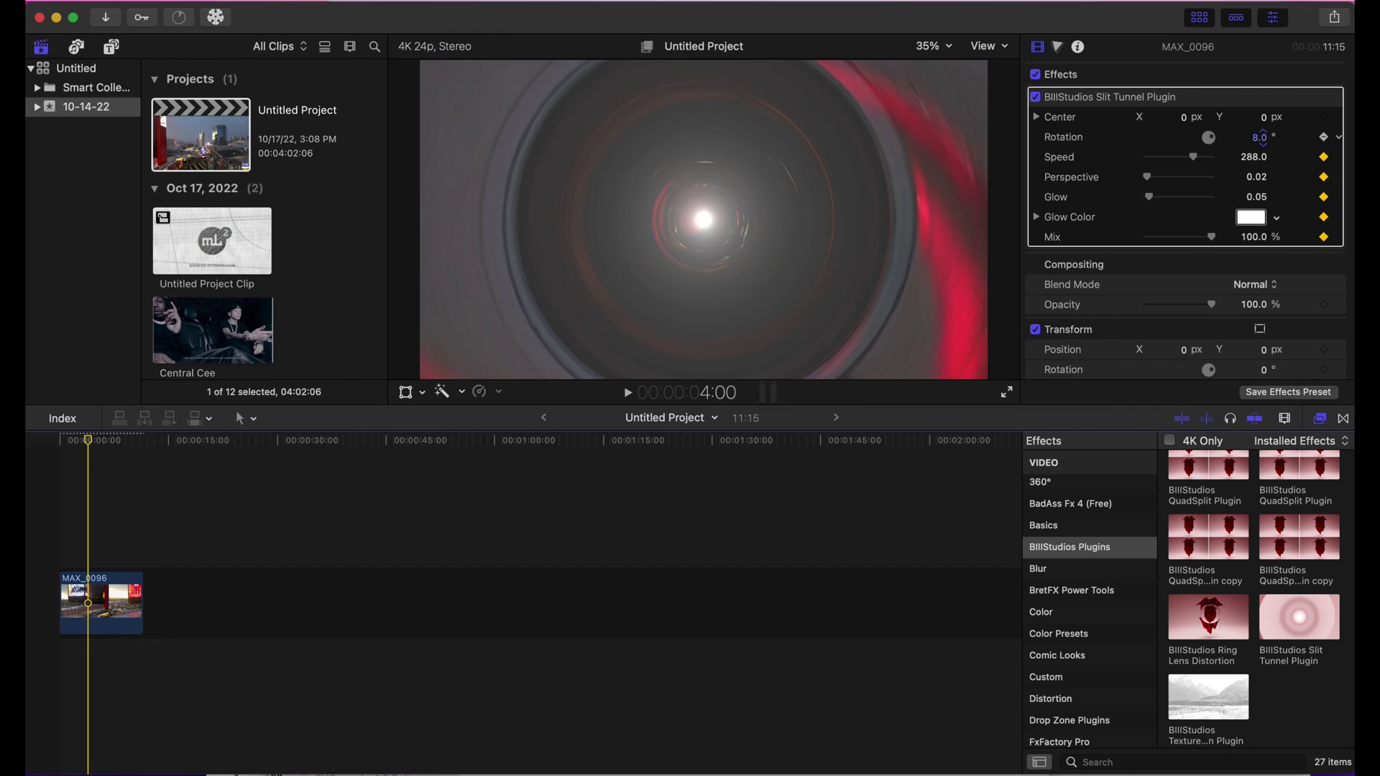
pyautogui.moveTo(1150, 202); pyautogui.dragTo(1154, 208)
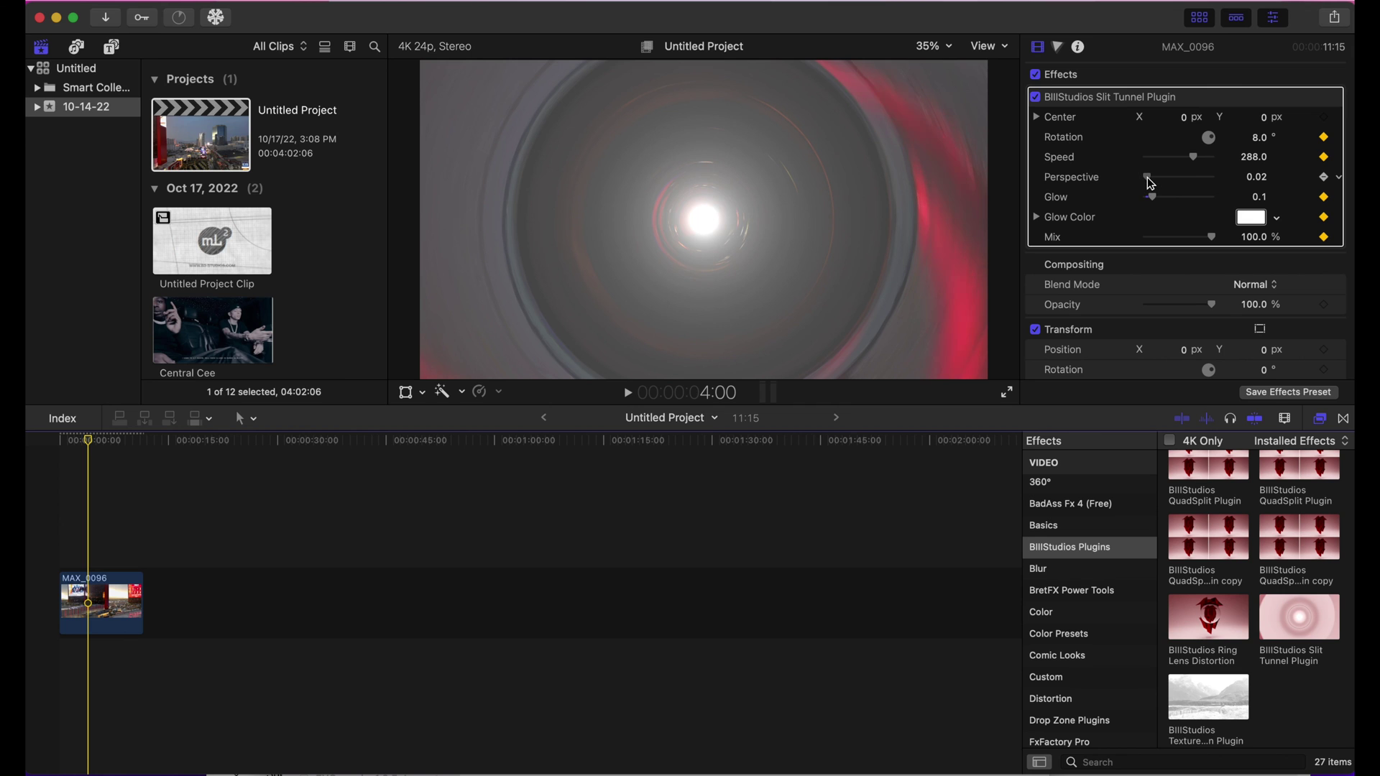
pyautogui.moveTo(1150, 183); pyautogui.dragTo(1149, 186)
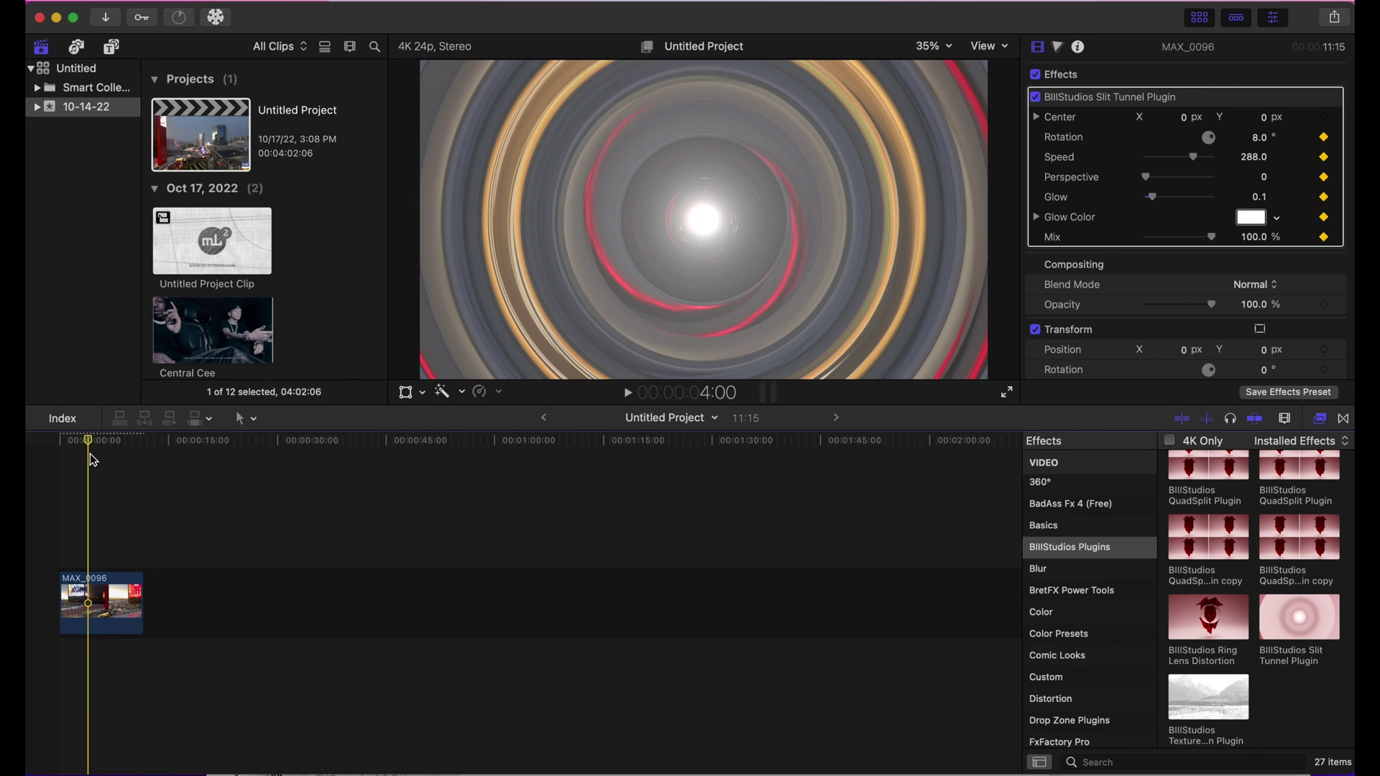
pyautogui.moveTo(90, 447); pyautogui.dragTo(36, 448)
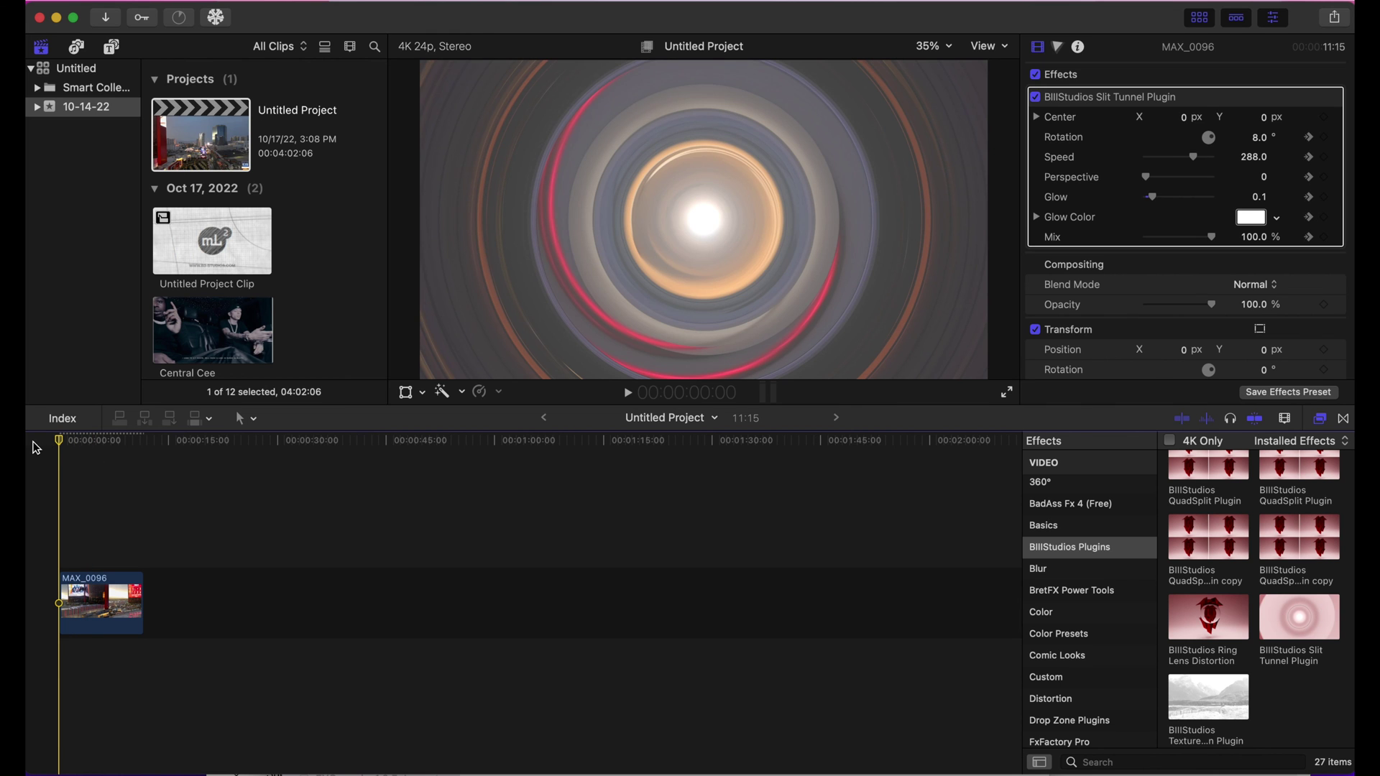
pyautogui.press('space')
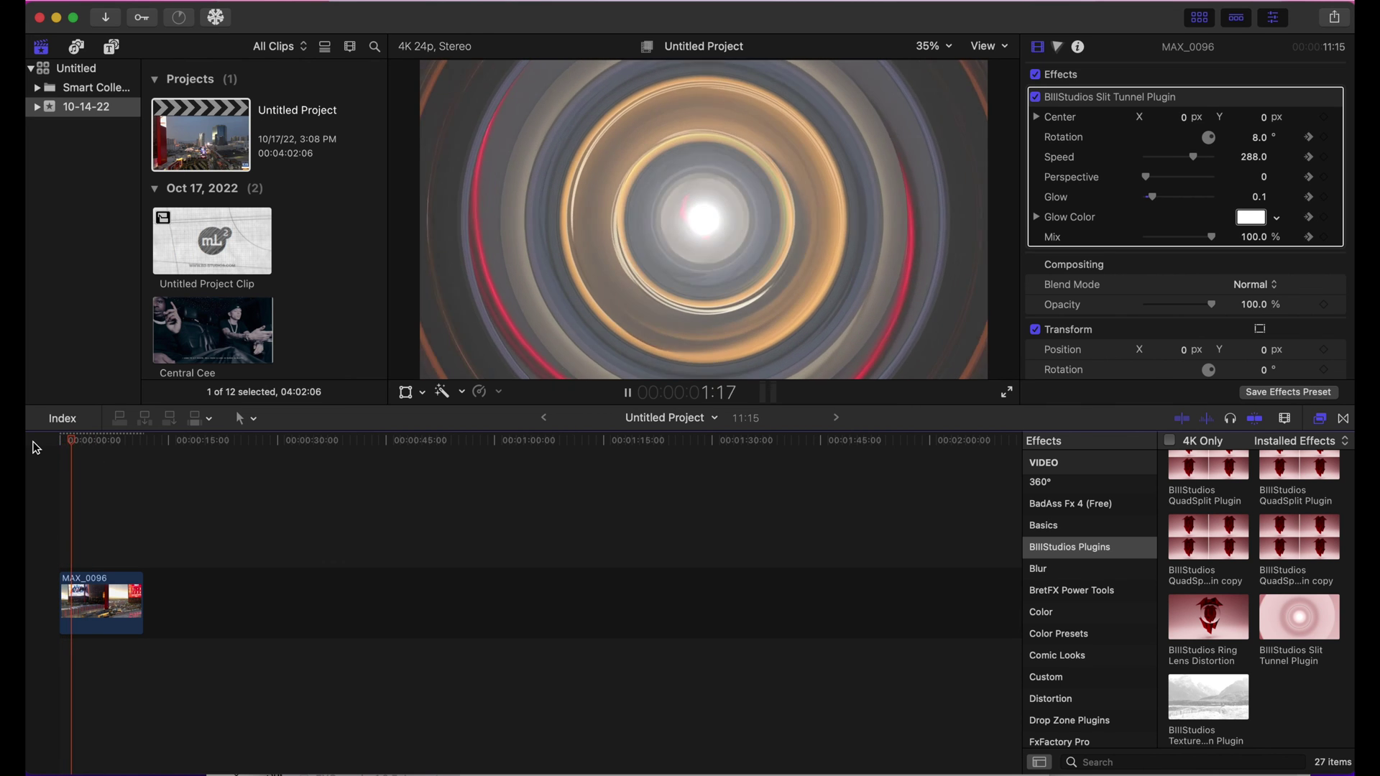